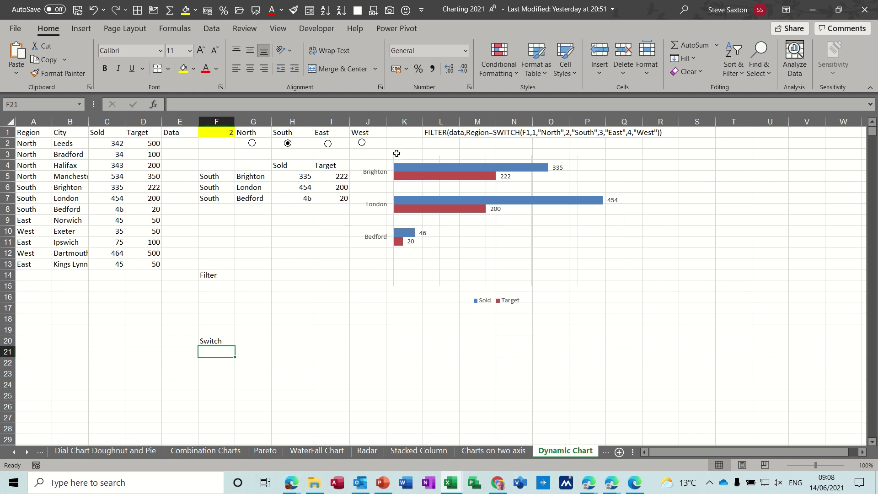
Step: Cycle through the North, South, East and West region buttons, ending on North
left_click(253, 143)
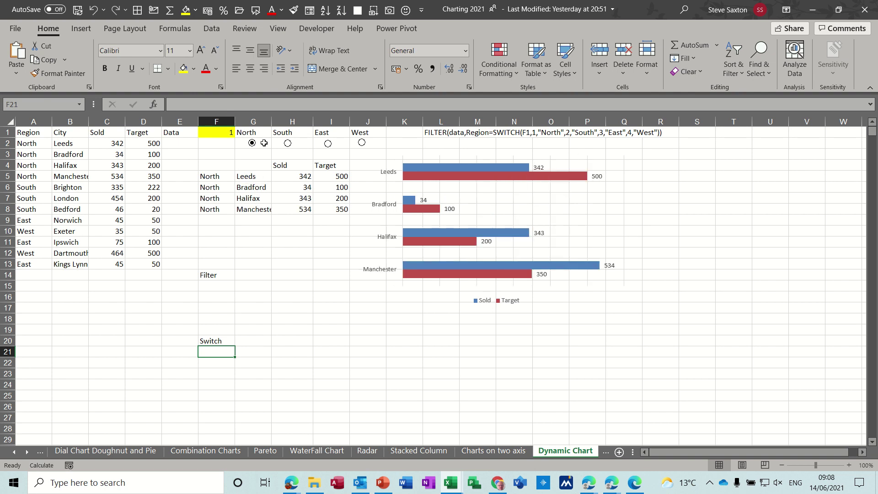
left_click(287, 144)
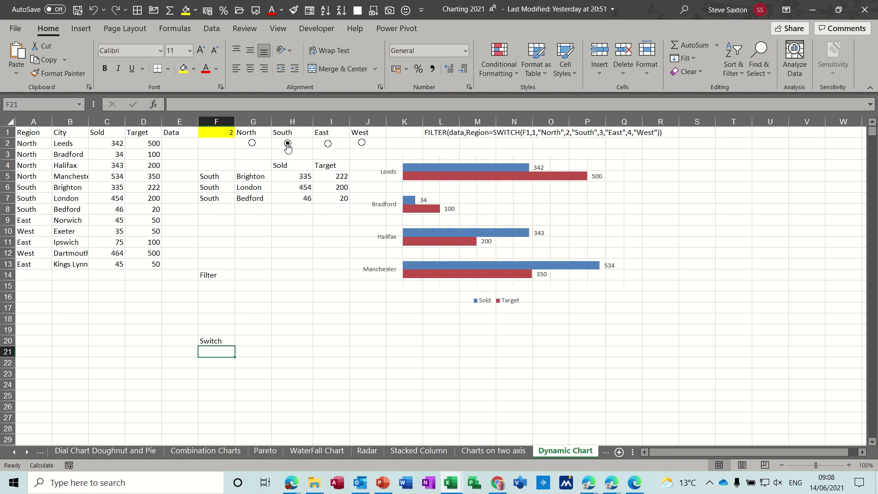
left_click(328, 143)
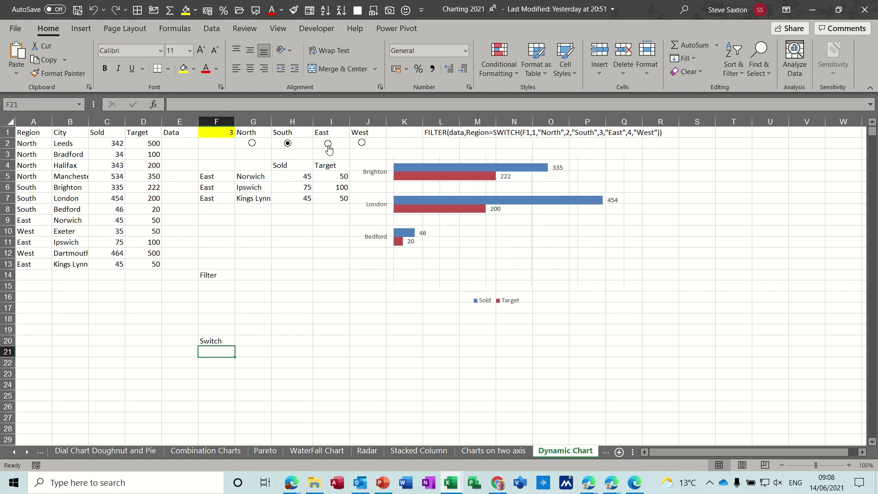
left_click(361, 143)
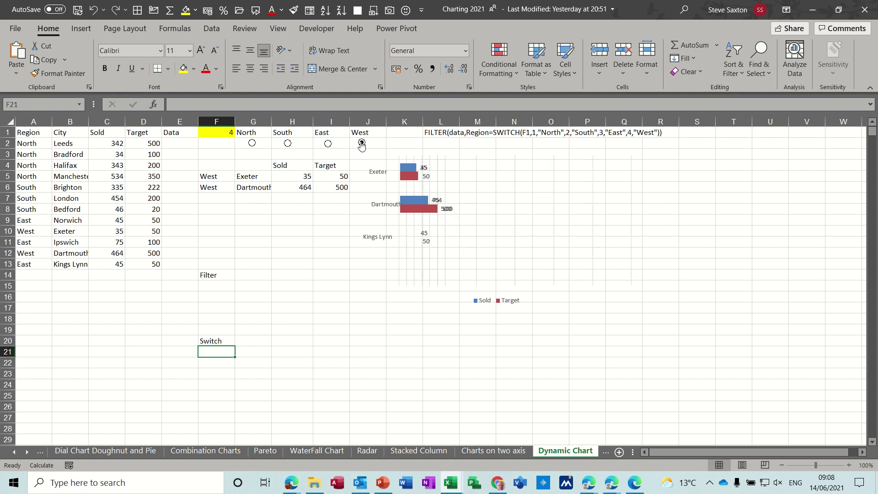
left_click(252, 144)
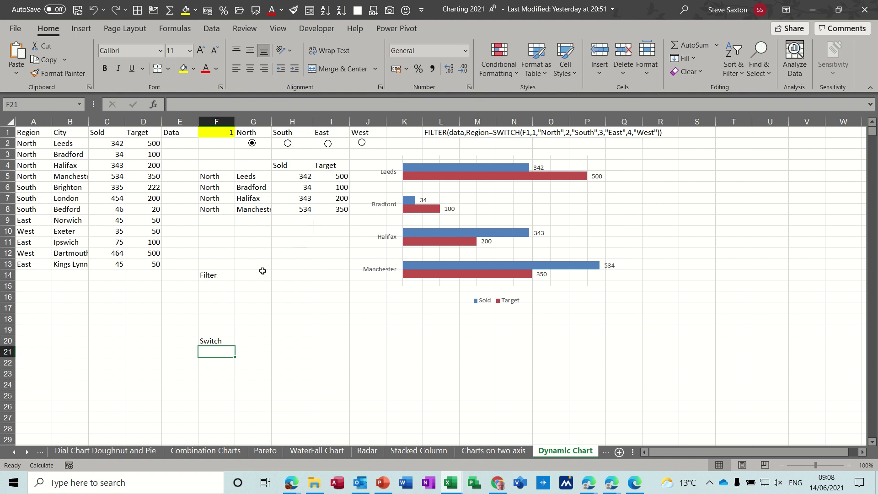
Step: Enter =FILTER(data,Region="North") in F15 to list the four North rows
left_click(214, 288)
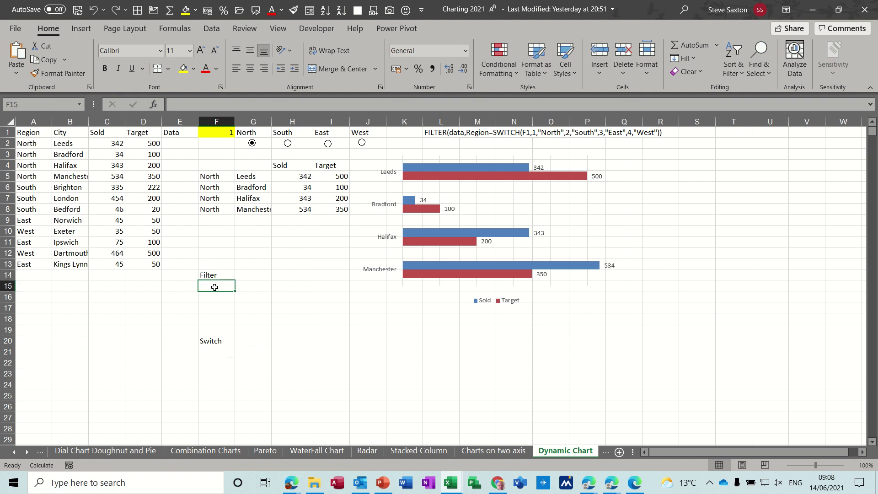
type("=filter(")
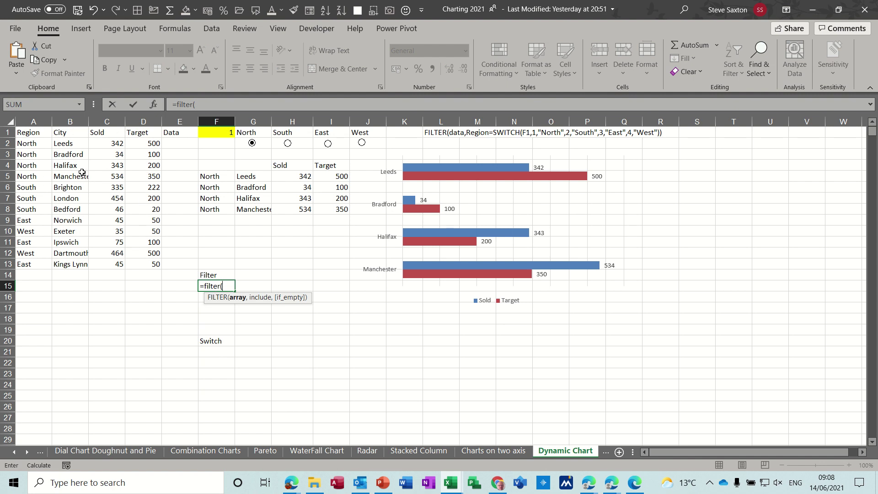
type("data")
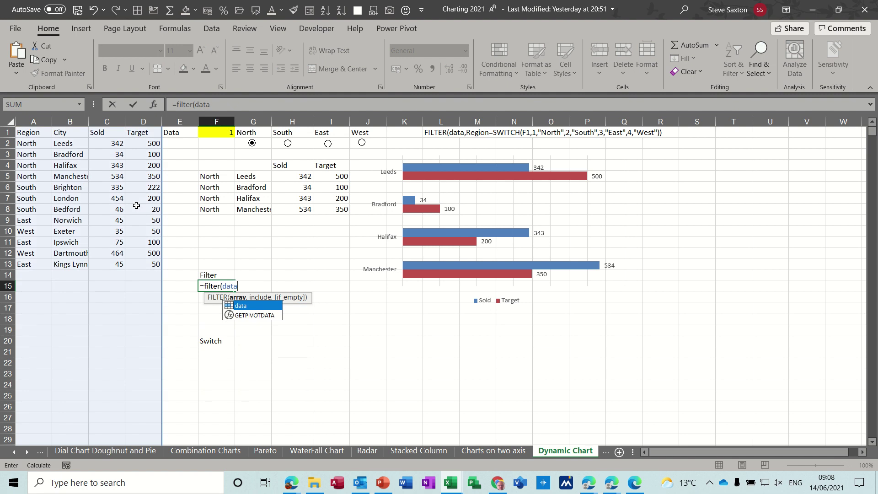
type(",")
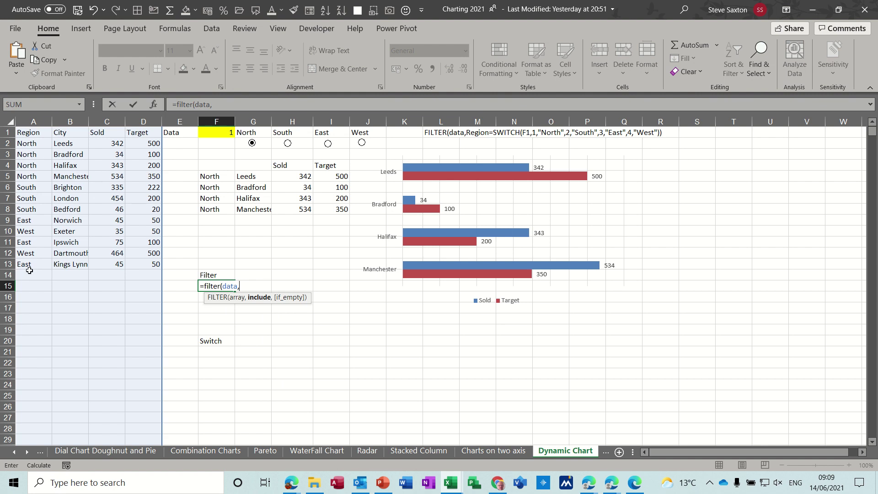
type("re")
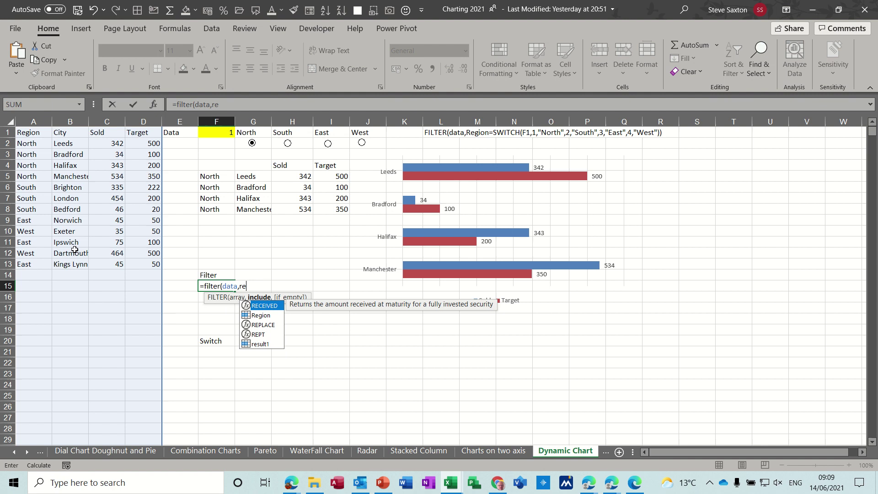
type("gion")
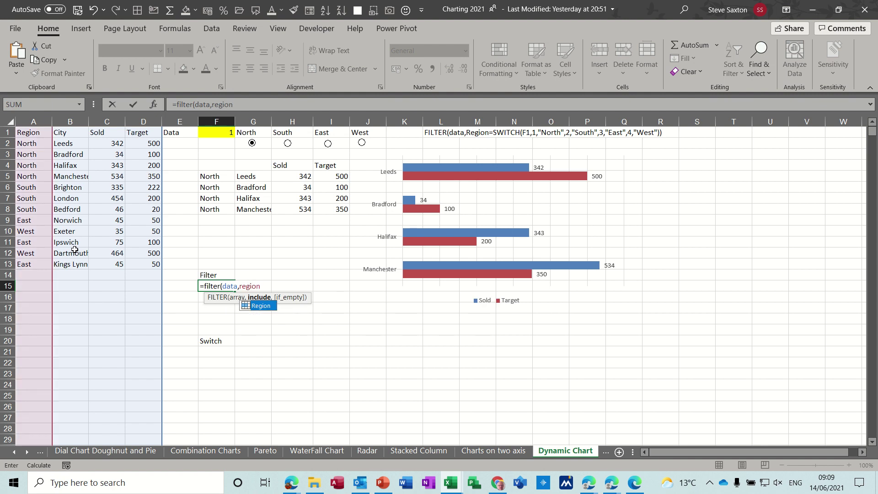
type("=")
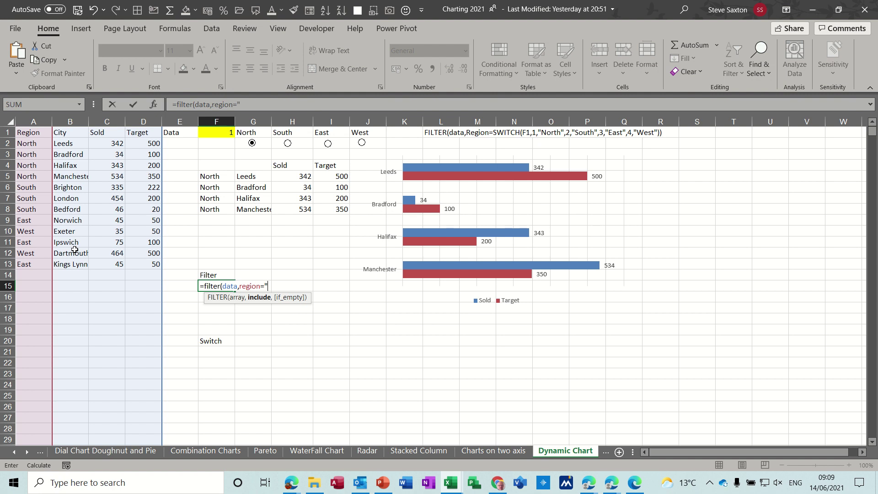
type("\"North\")")
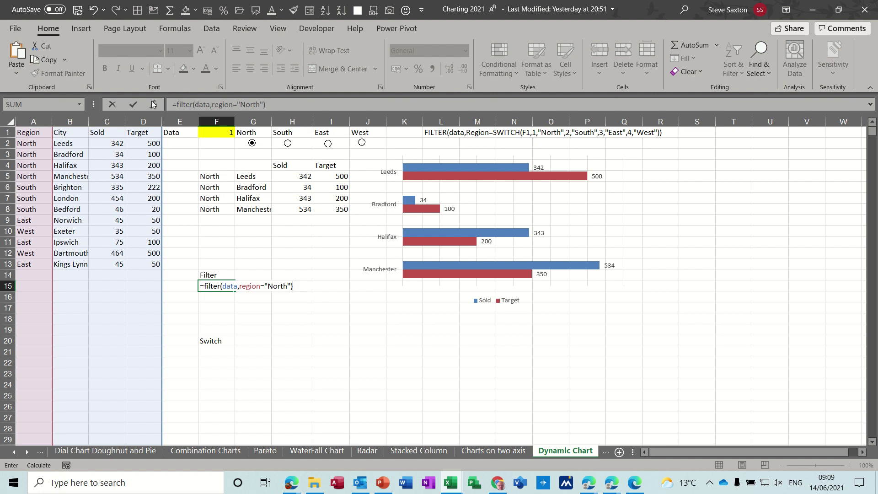
left_click(136, 108)
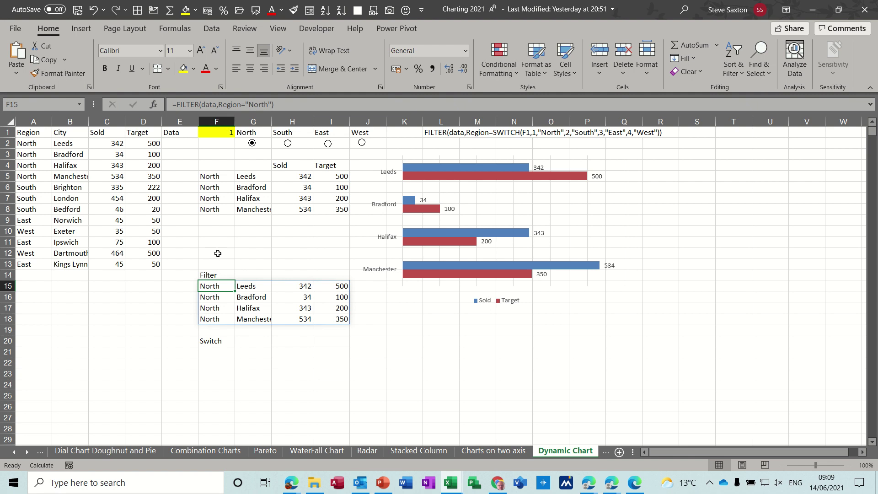
Step: Enter =SWITCH(F1,1,"North",2,"South") in F21, then choose the South region
left_click(215, 353)
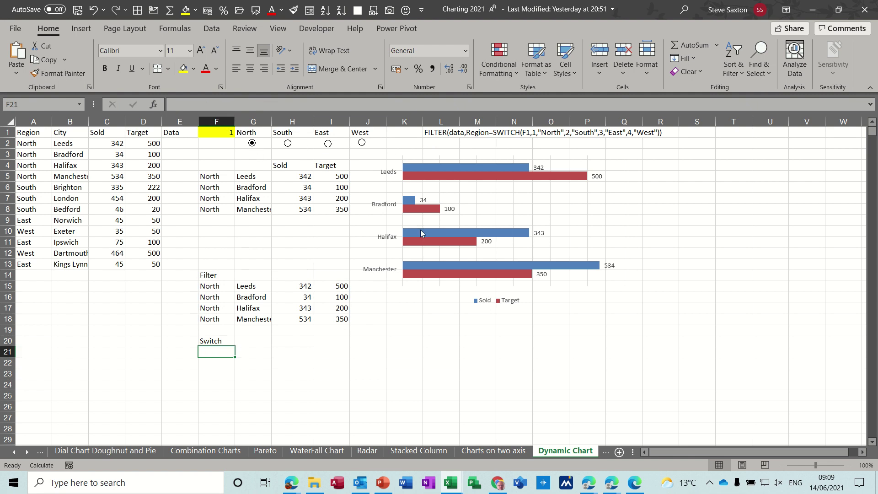
type("=")
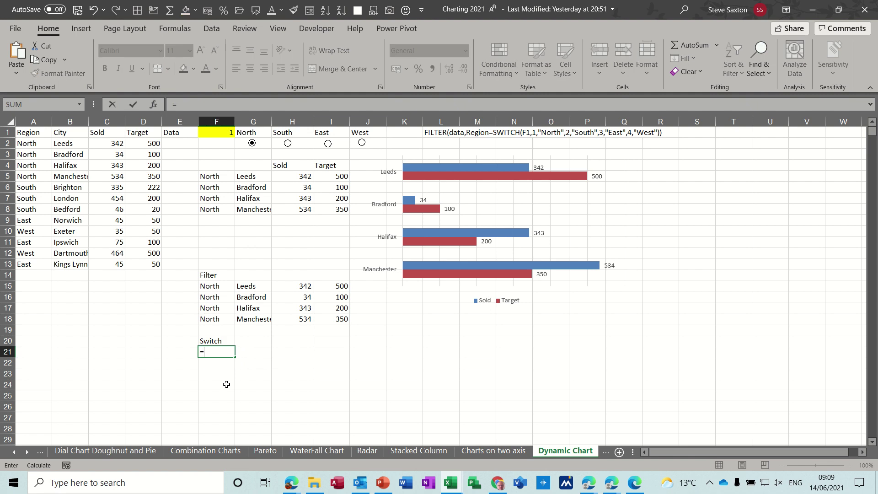
type("switch")
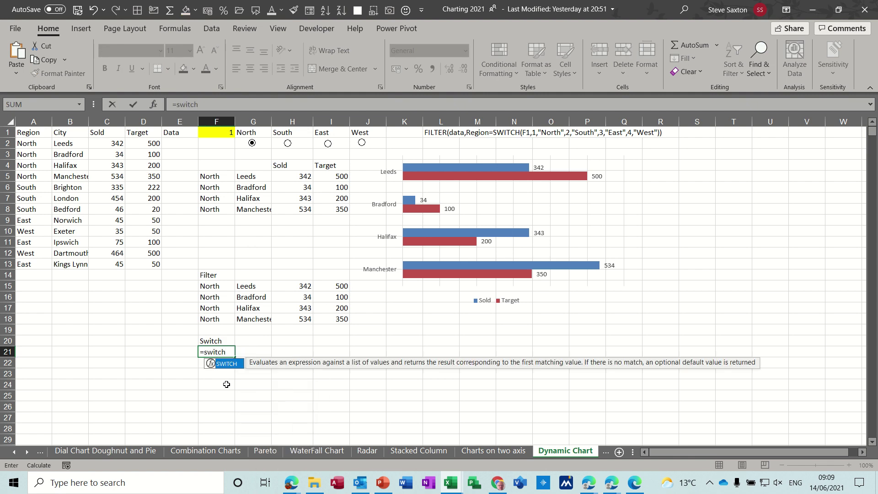
type("(")
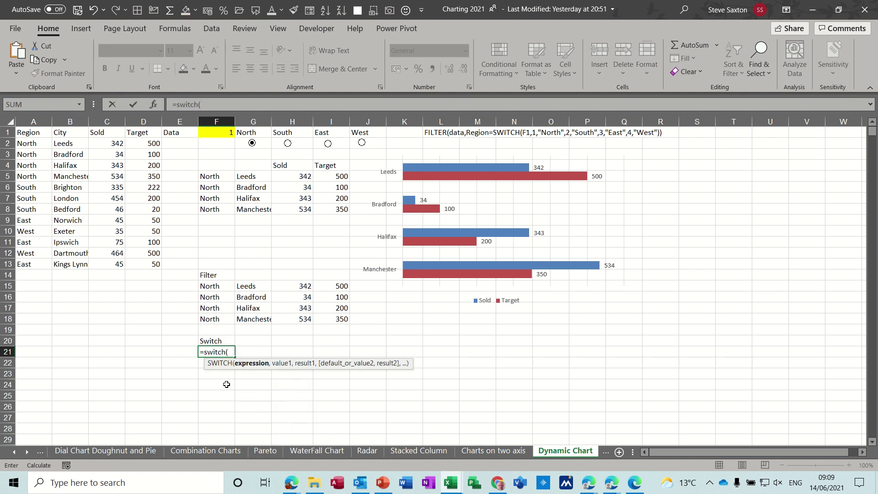
type("f1,")
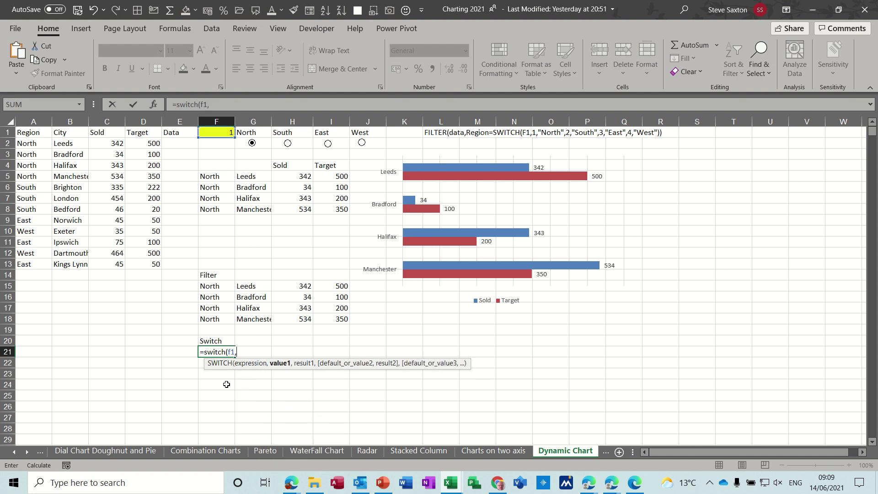
type("1,")
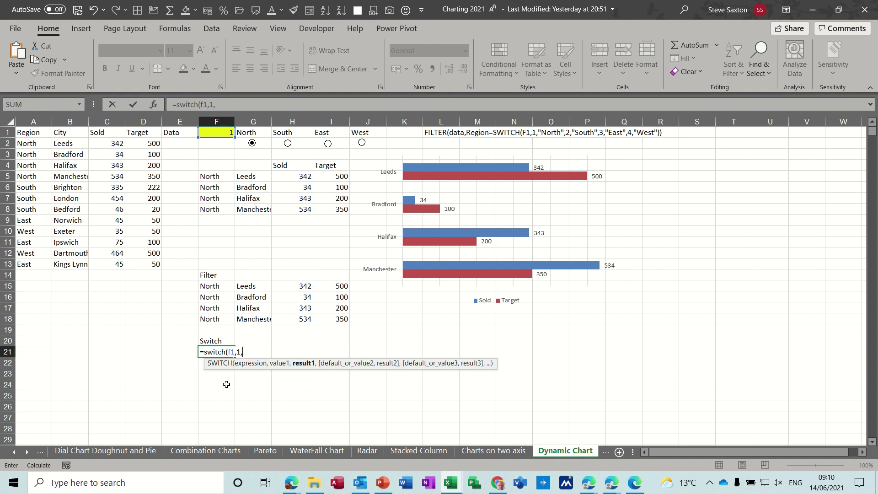
type("\"North\",")
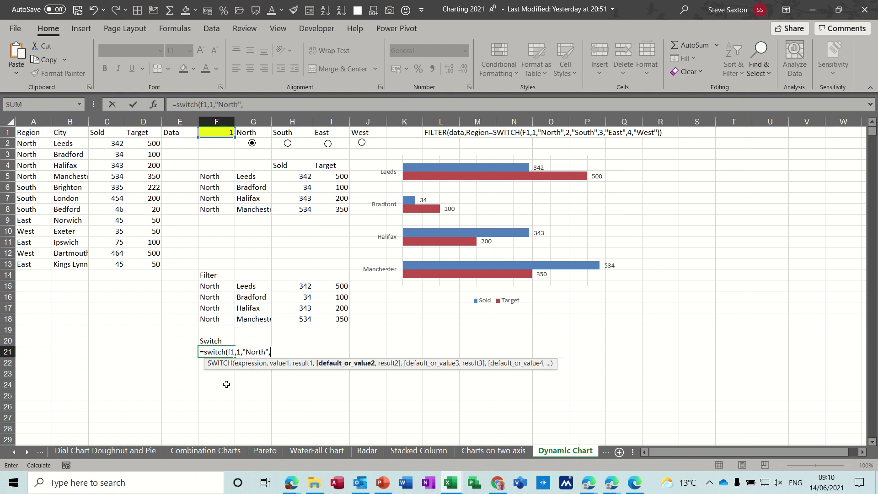
type("2,\"South")
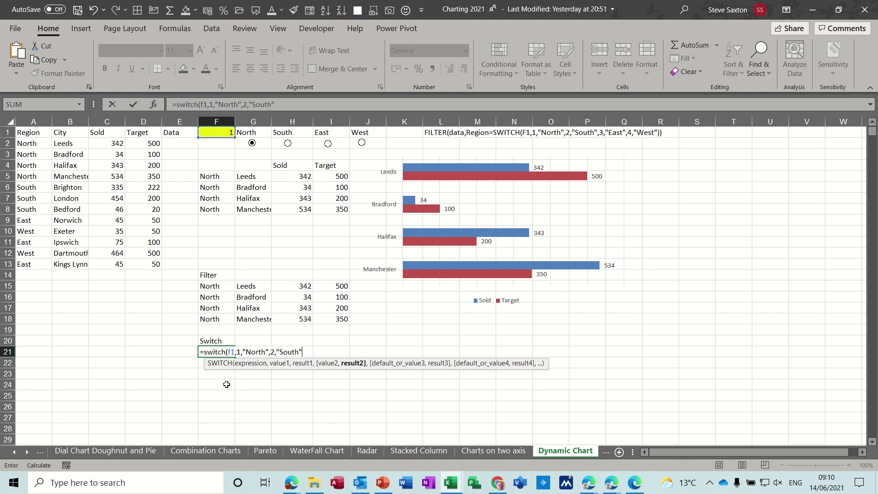
type("\")")
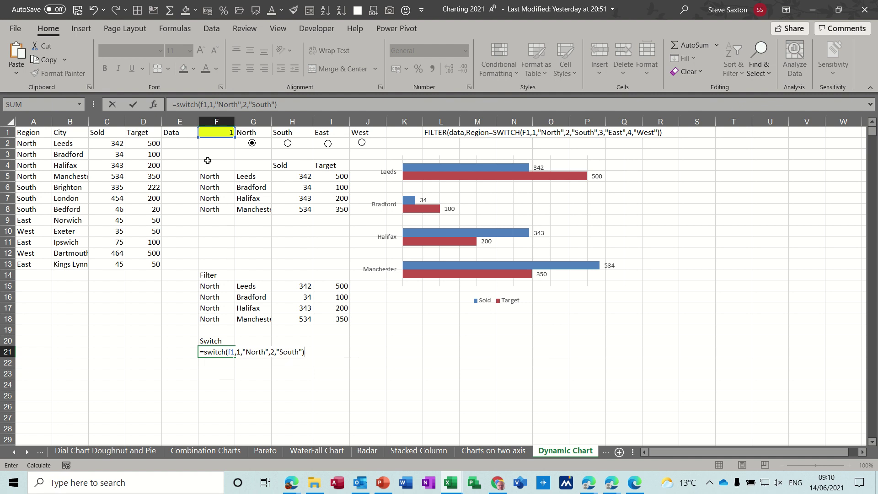
left_click(136, 105)
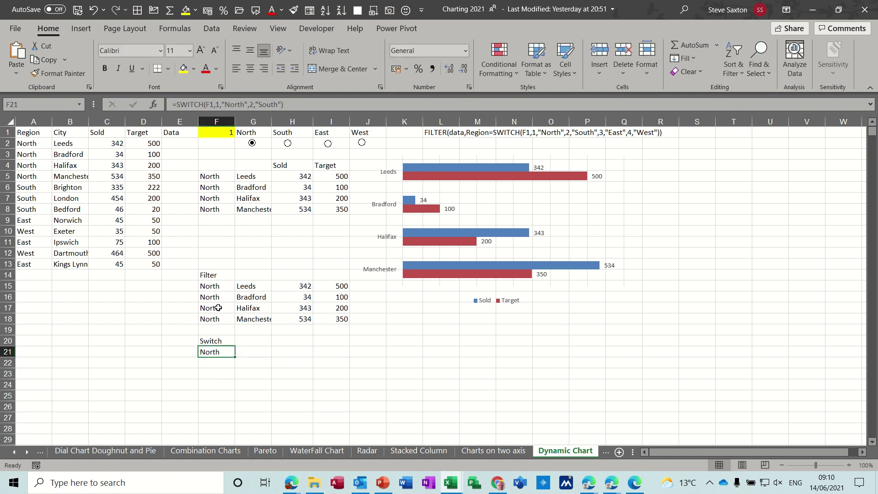
left_click(287, 143)
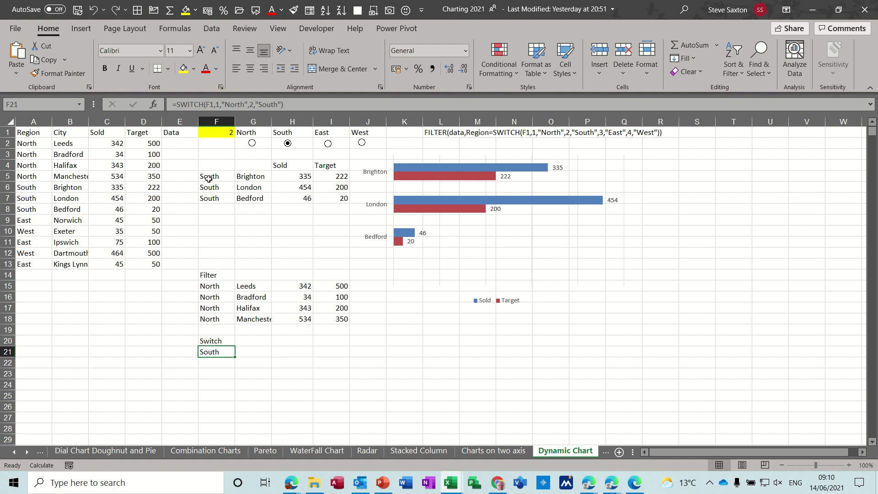
Step: Delete the Sold vs Target bar chart and clear the FILTER formula in F5
left_click(407, 145)
left_click(407, 161)
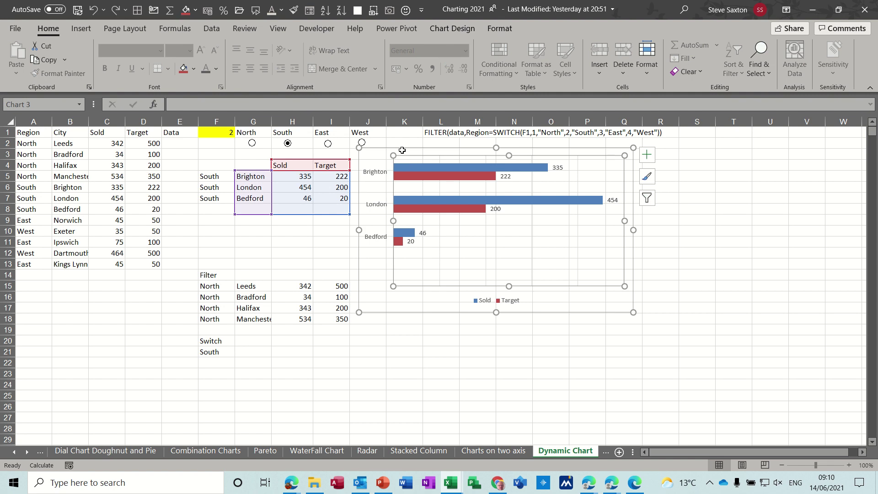
left_click(403, 149)
key("Delete")
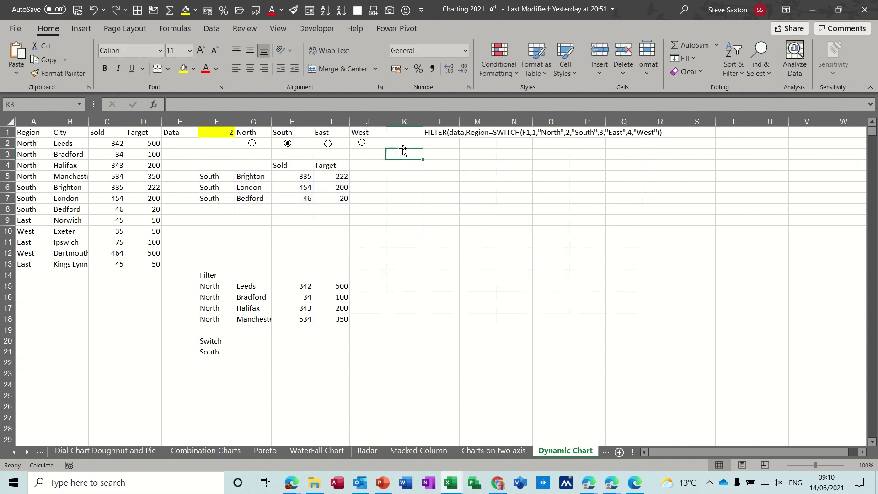
left_click(226, 177)
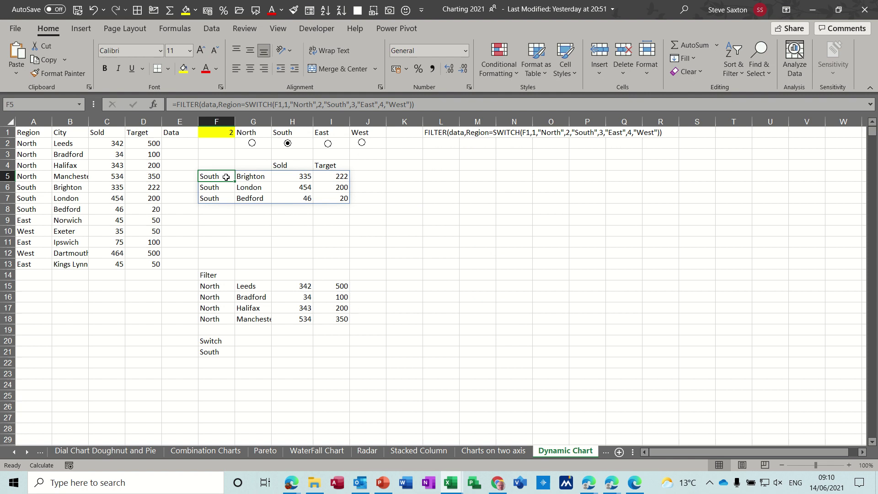
key("Delete")
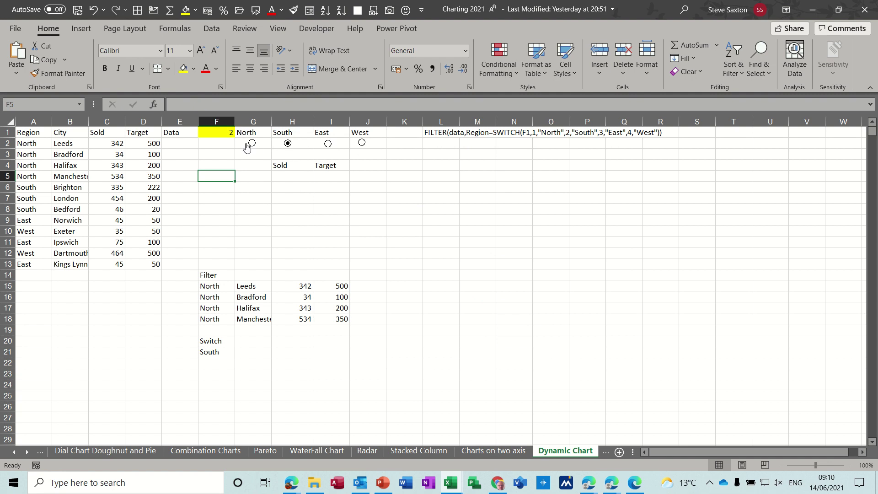
Step: Cut the North and South option buttons from beneath their headings
left_click(321, 29)
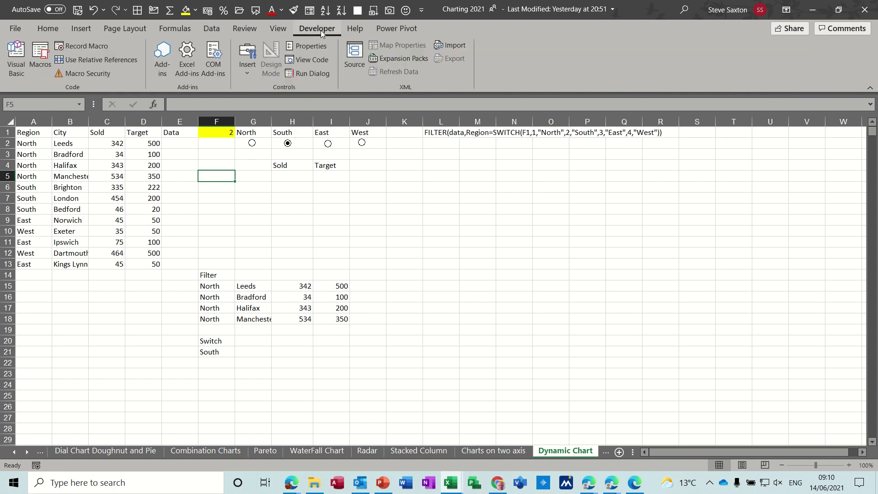
left_click(249, 72)
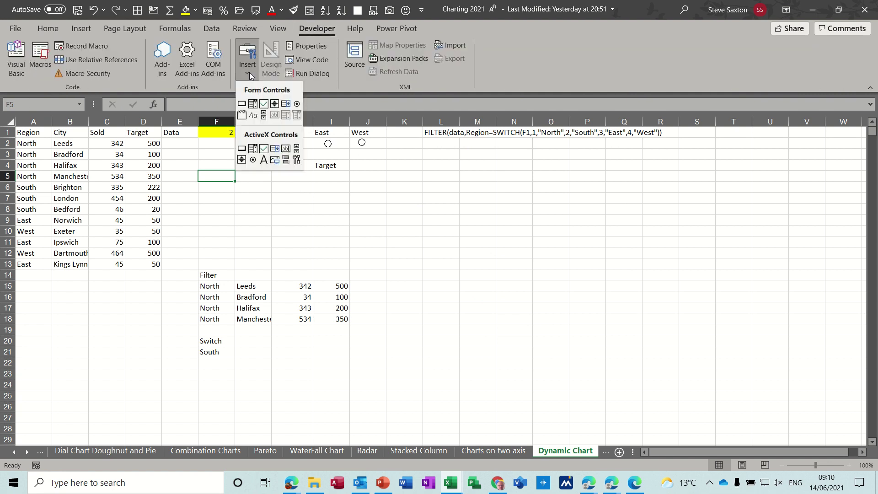
left_click(296, 105)
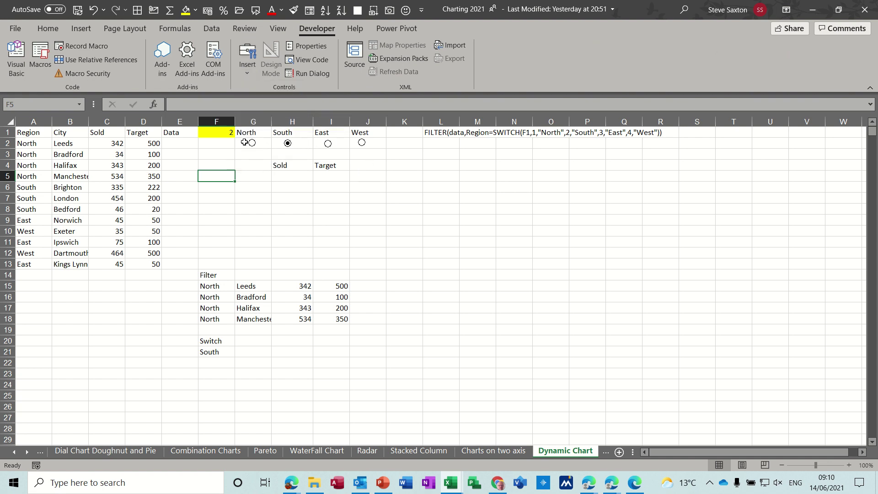
right_click(251, 142)
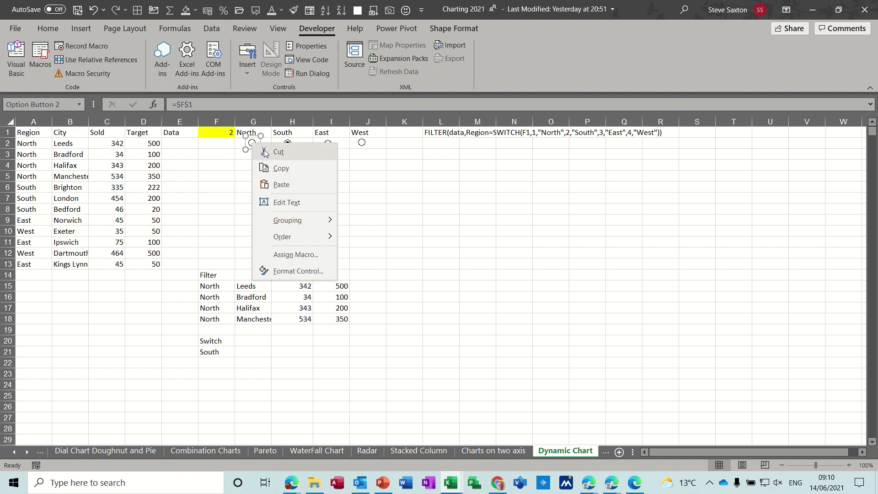
left_click(265, 153)
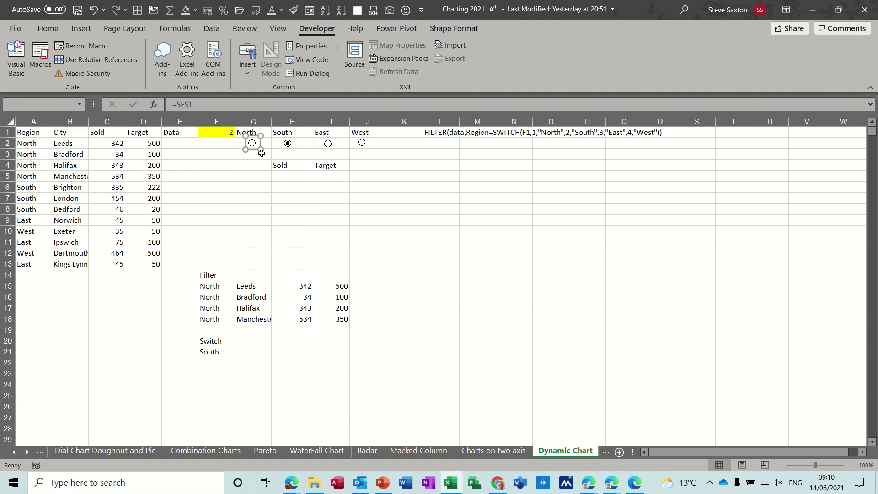
right_click(287, 145)
left_click(302, 151)
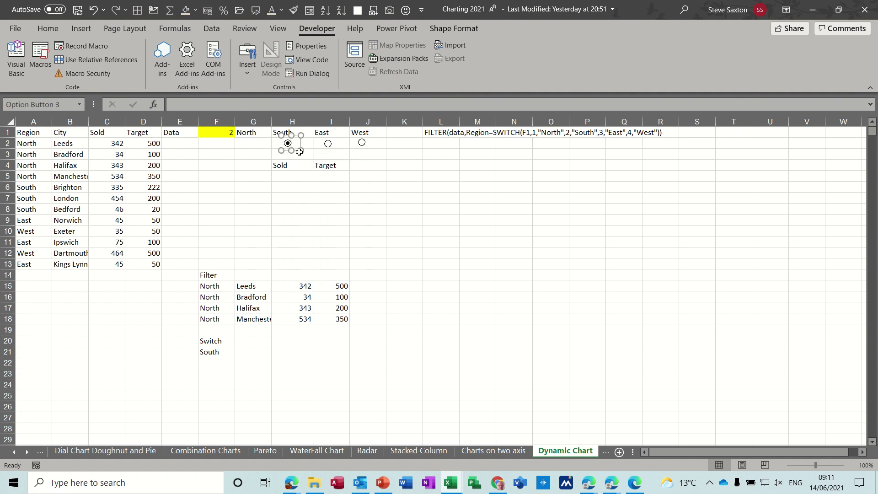
Step: Cut the East and West option buttons, leaving G2:J2 empty
right_click(328, 144)
left_click(344, 153)
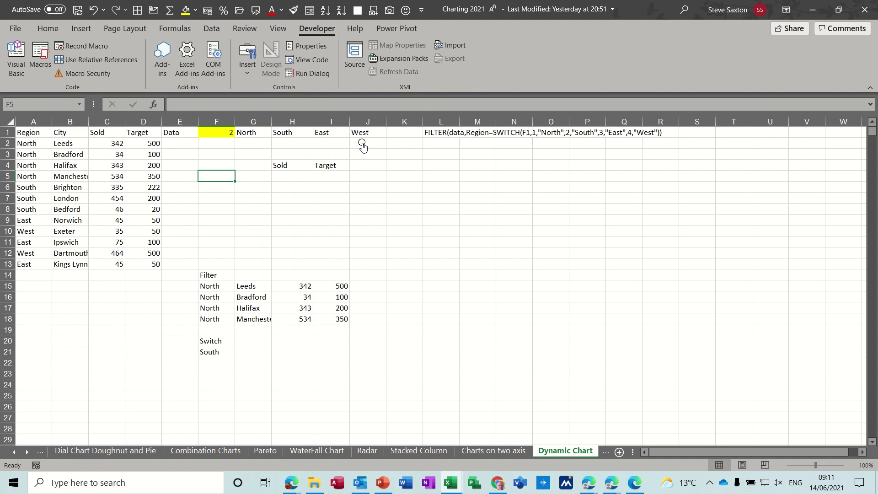
right_click(363, 145)
left_click(379, 153)
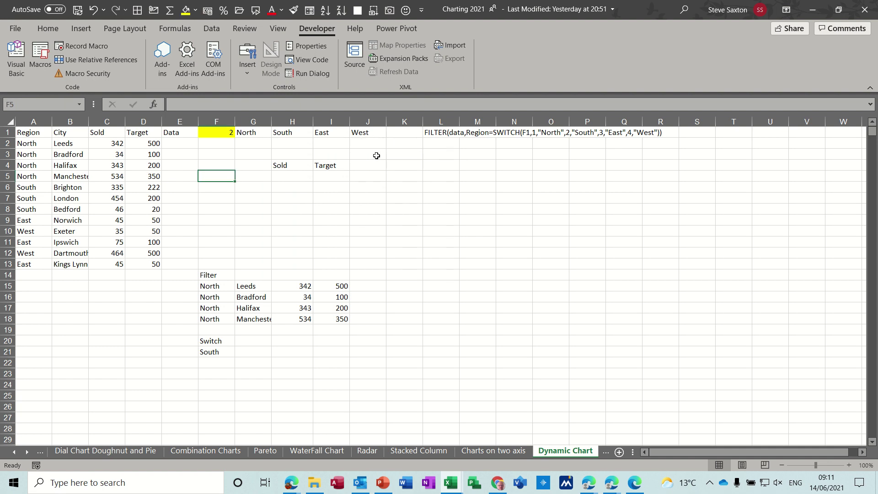
left_click(251, 145)
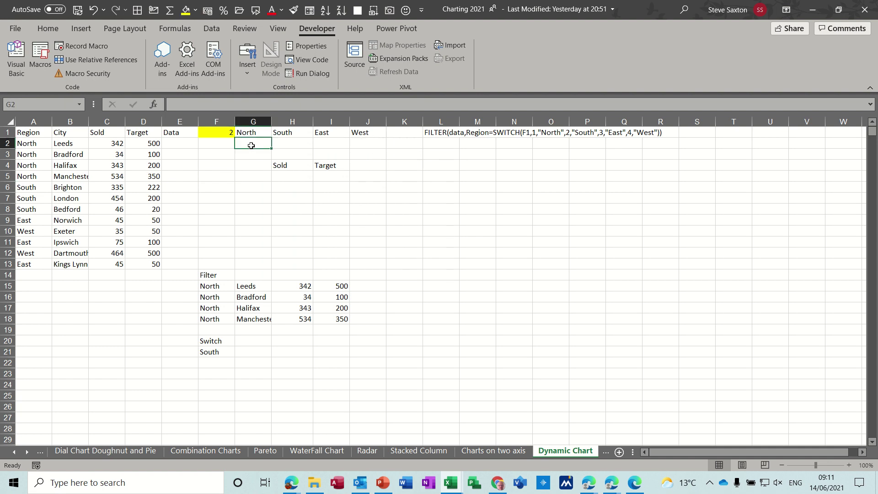
left_click(246, 73)
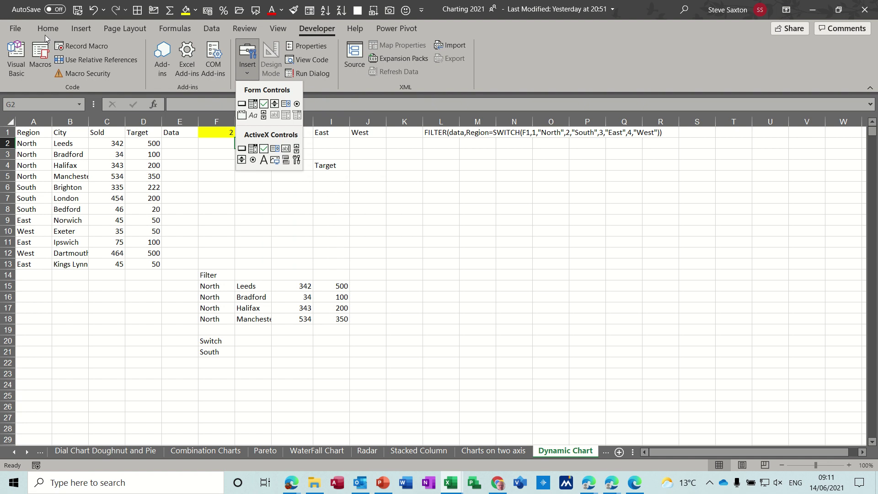
Step: Confirm Developer stays enabled in Excel Options, then return to the form-controls gallery
left_click(13, 30)
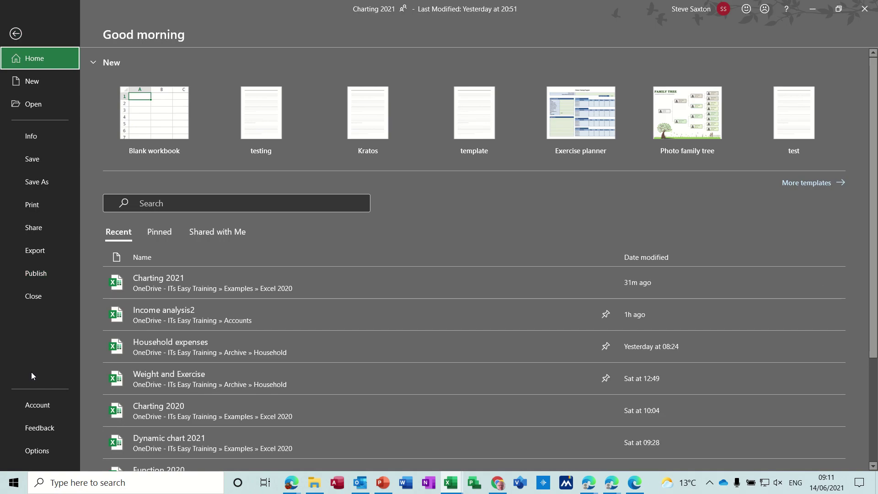
left_click(41, 453)
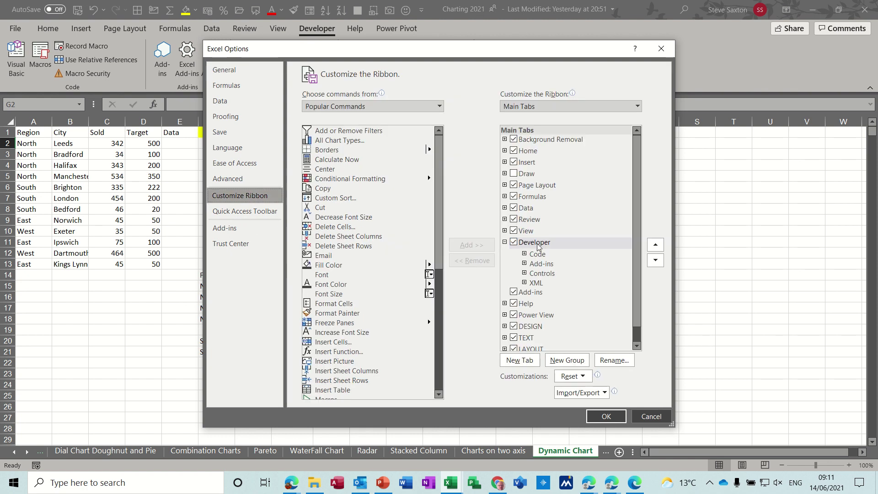
left_click(607, 417)
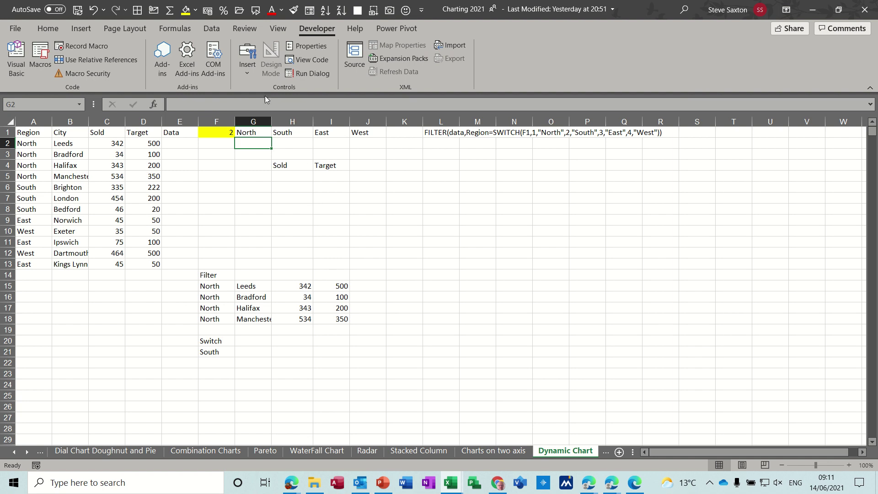
left_click(246, 74)
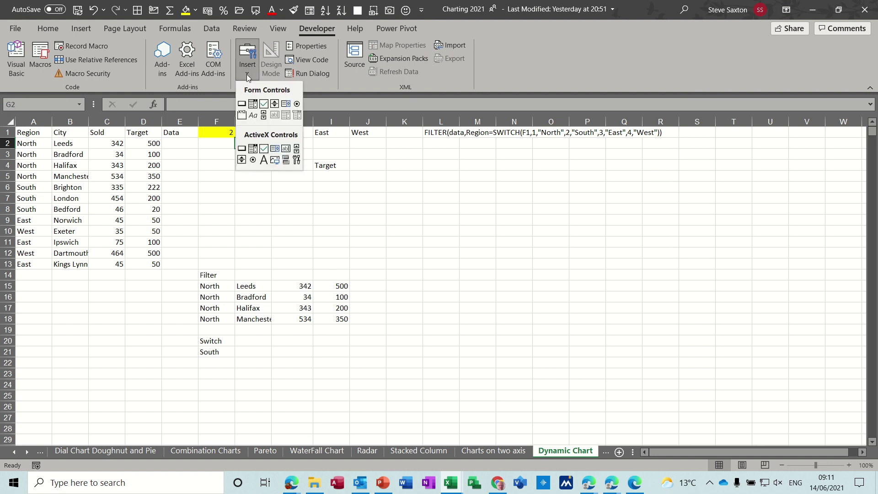
Step: Draw a new option button near G2 and delete its label text
left_click(297, 103)
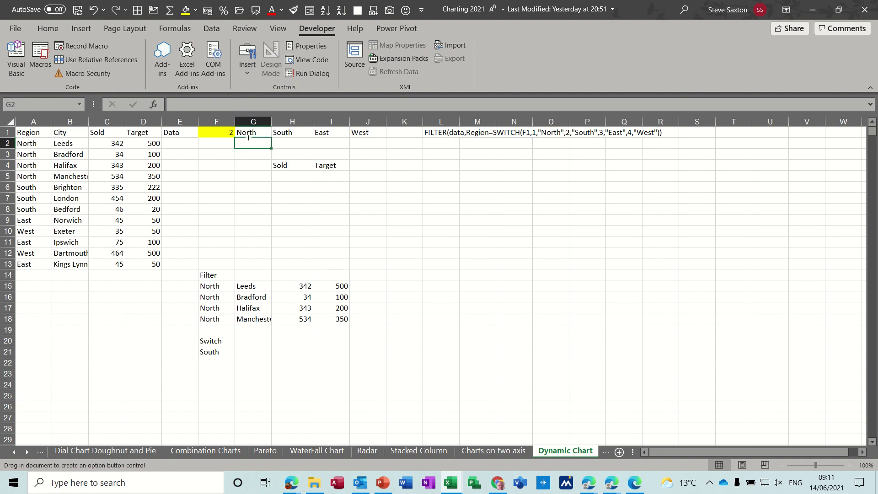
left_click_drag(259, 148, 261, 151)
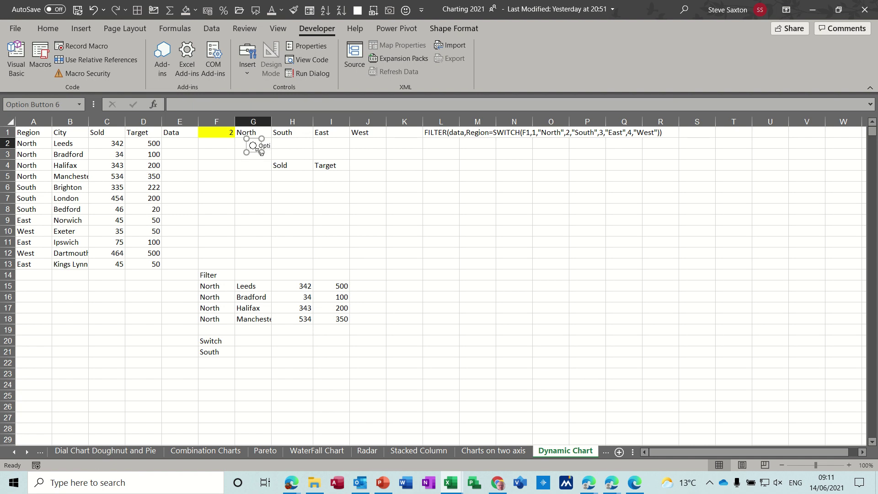
left_click_drag(261, 153, 279, 168)
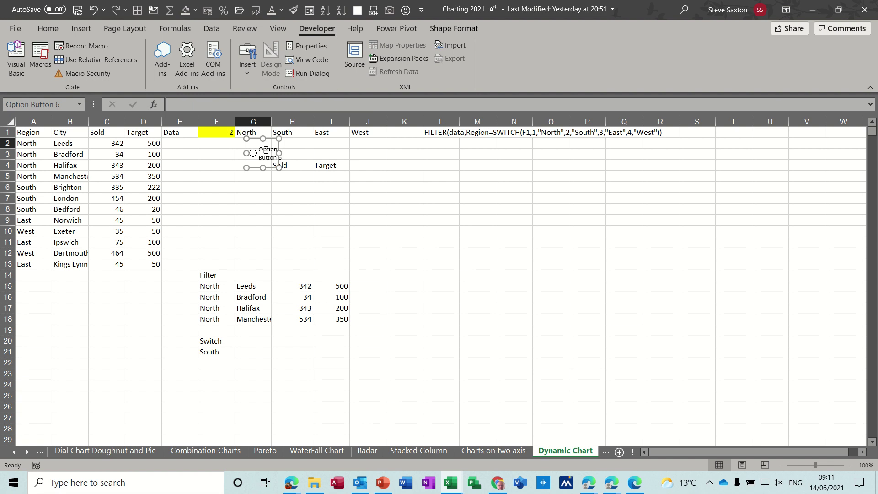
left_click(260, 149)
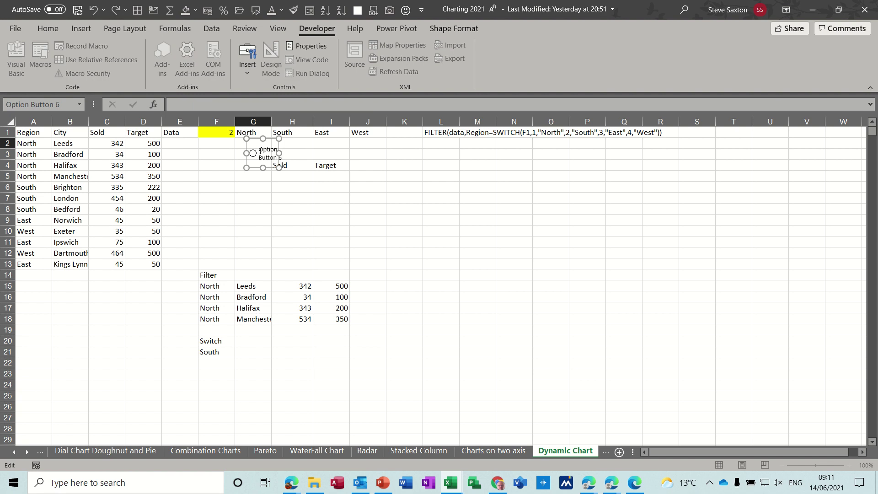
key("Delete")
key("Delete")
key("Delete")
key("Delete")
key("Delete")
key("Delete")
key("Delete")
key("Delete")
left_click(277, 196)
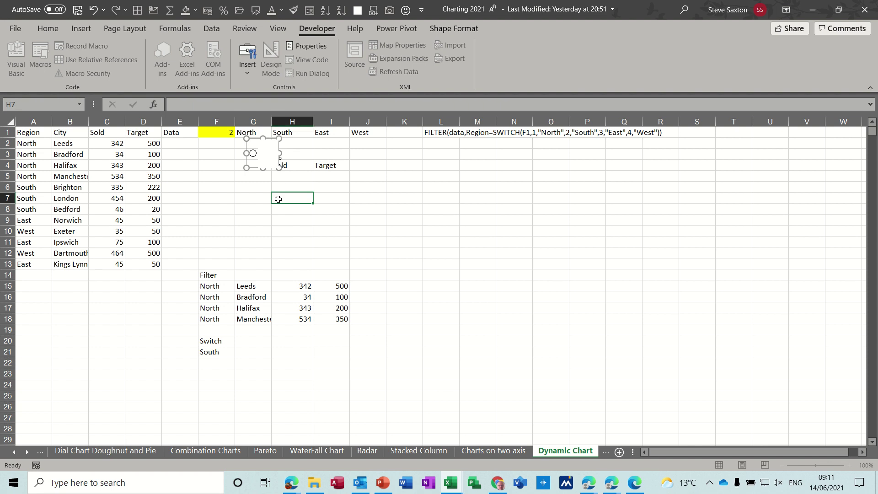
Step: Shrink the option button to its circle and move it under the North heading
left_click(254, 154)
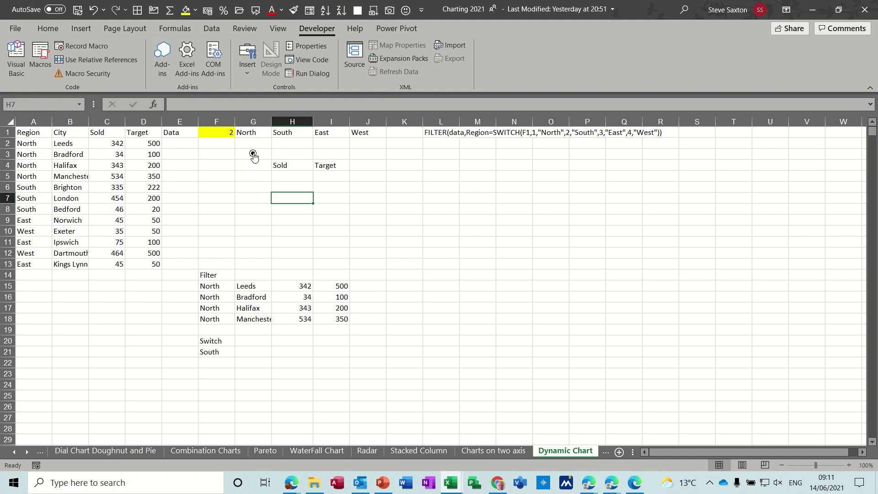
right_click(254, 156)
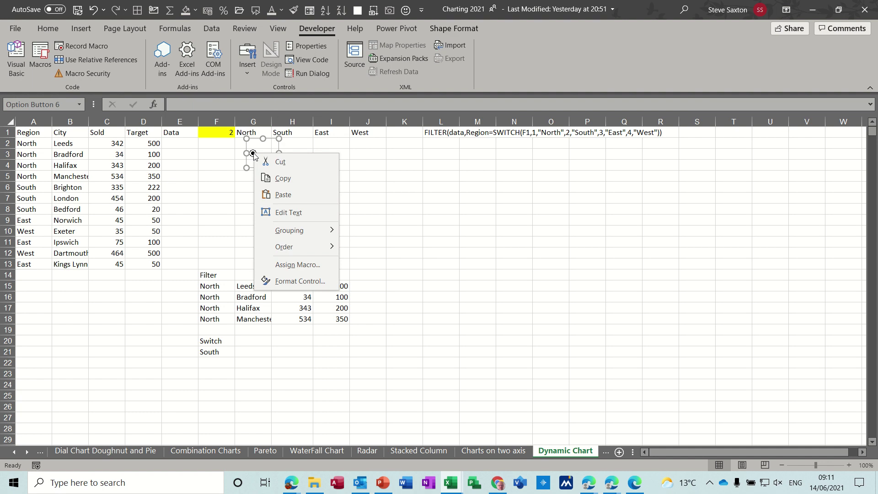
left_click(278, 137)
left_click_drag(278, 138, 264, 153)
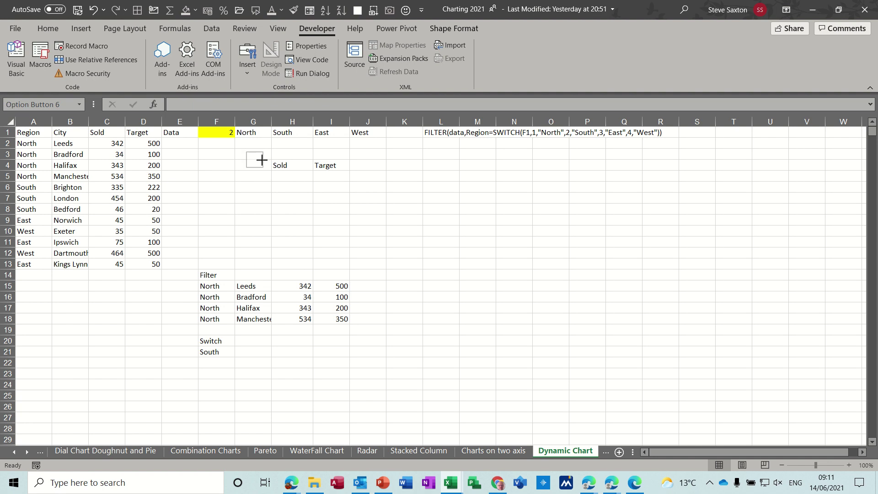
left_click(251, 160)
left_click_drag(251, 160, 251, 146)
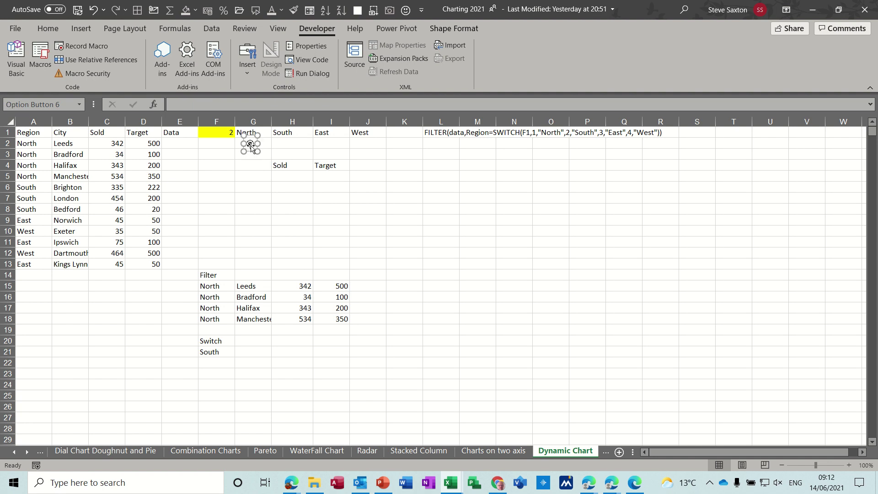
Step: Set the North option button's Format Control cell link to $F$1
right_click(251, 145)
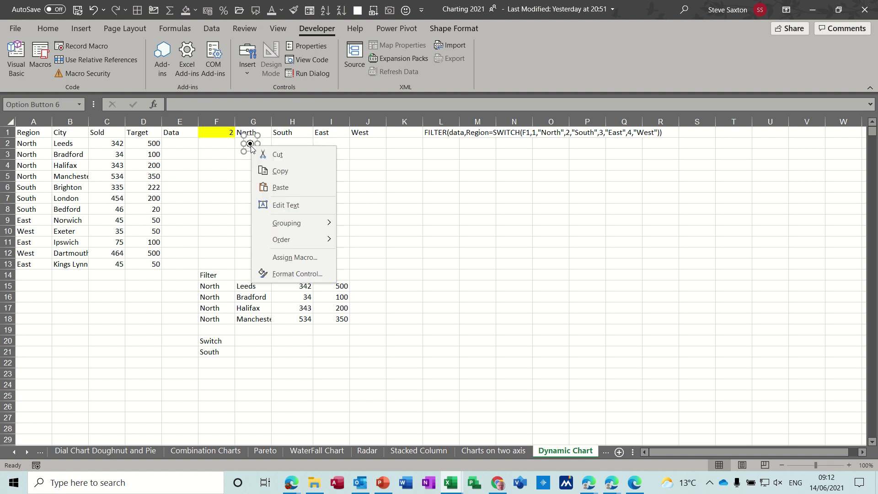
left_click(295, 274)
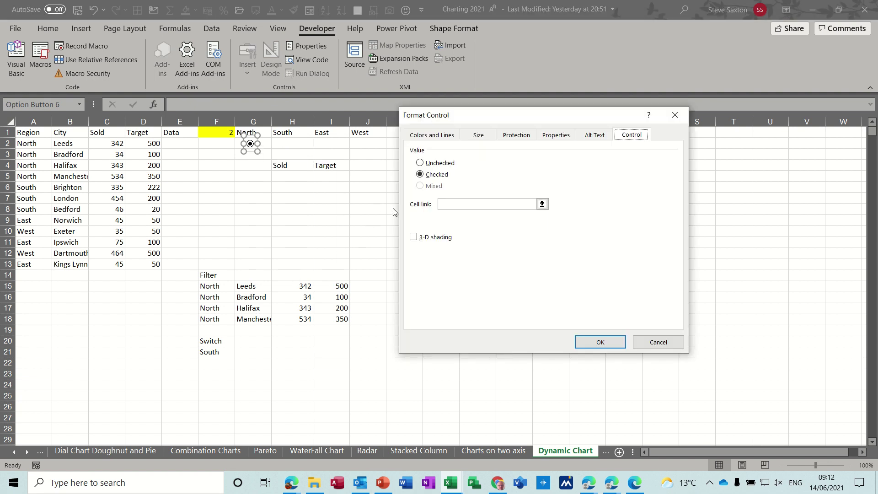
left_click(451, 209)
left_click(452, 207)
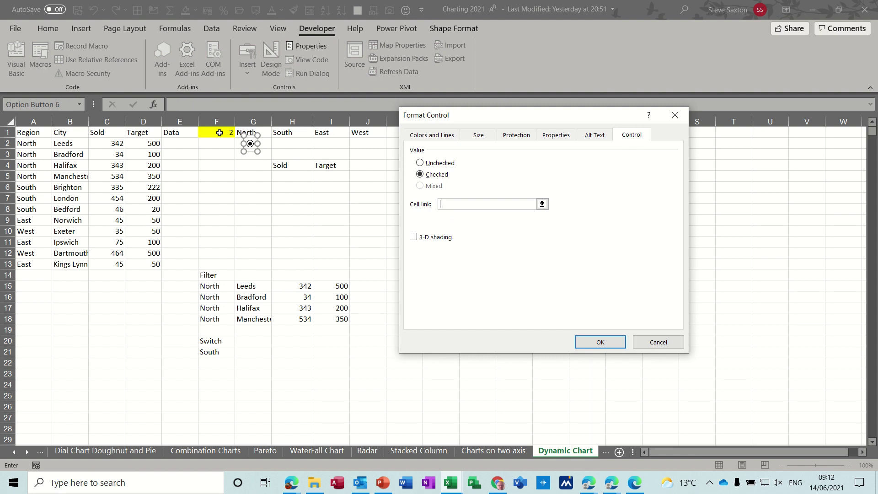
left_click(219, 132)
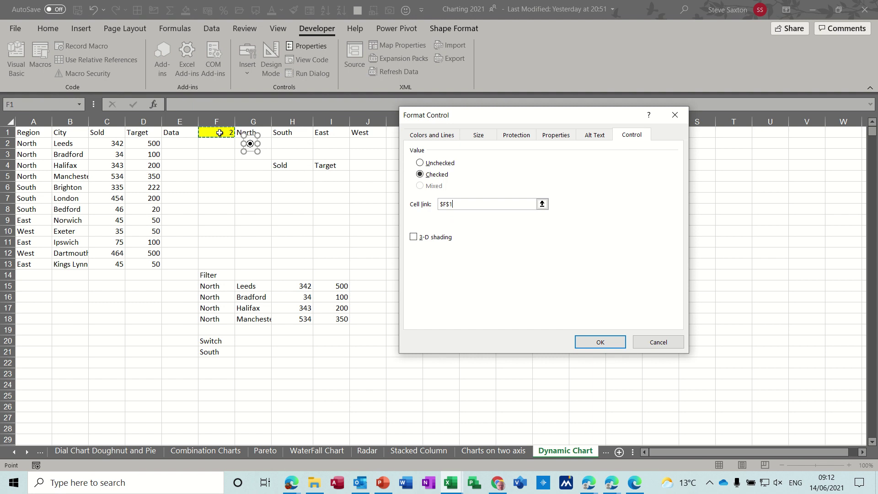
left_click(599, 341)
left_click(304, 209)
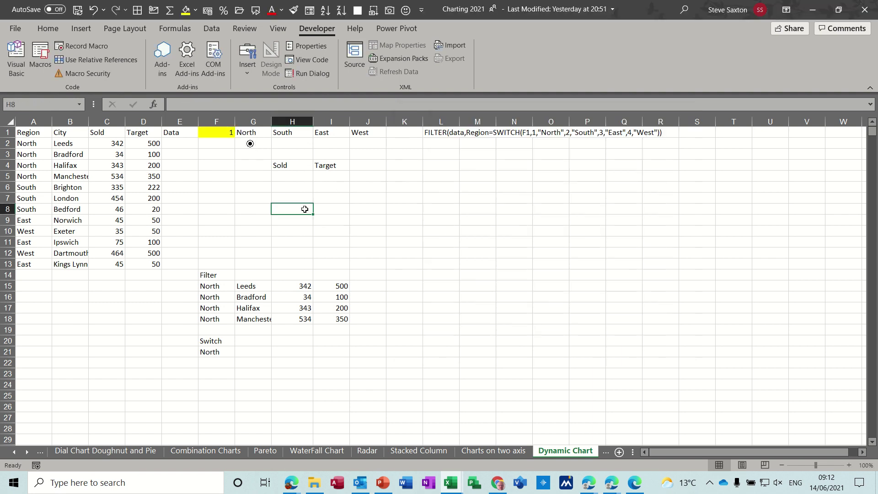
Step: Copy the North option button and paste it into H2 under South
right_click(251, 147)
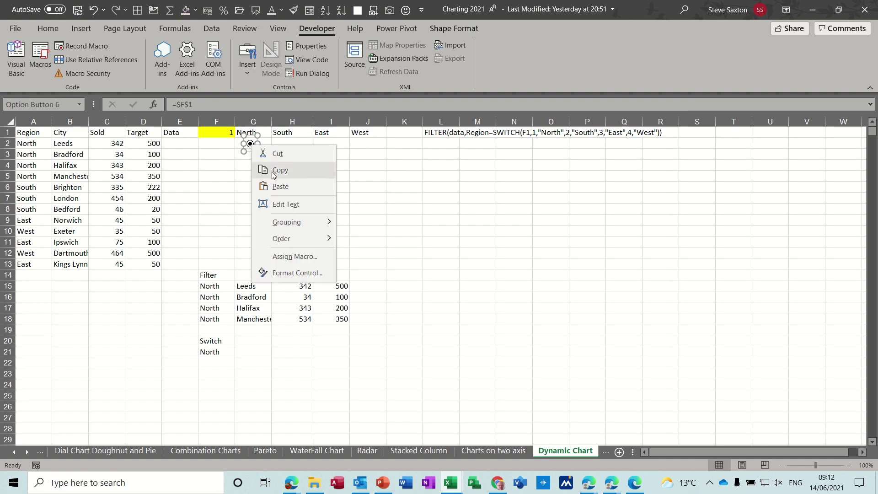
key("Escape")
left_click(286, 144)
right_click(286, 144)
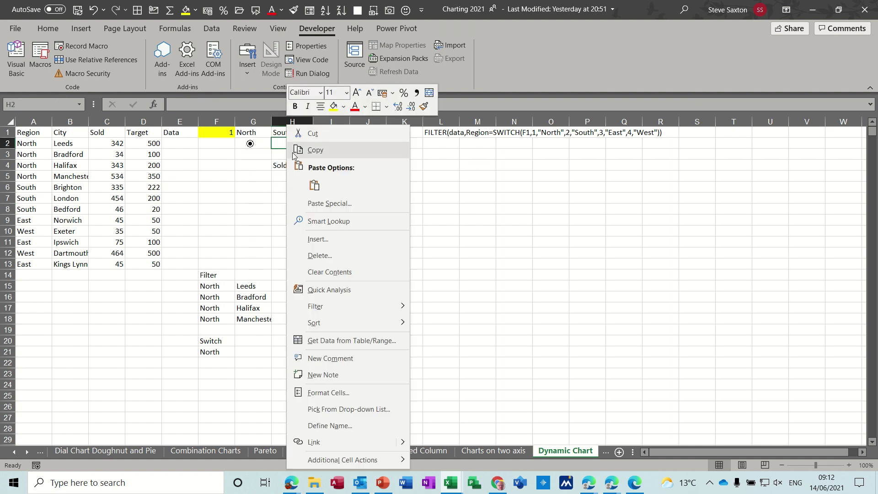
left_click(314, 185)
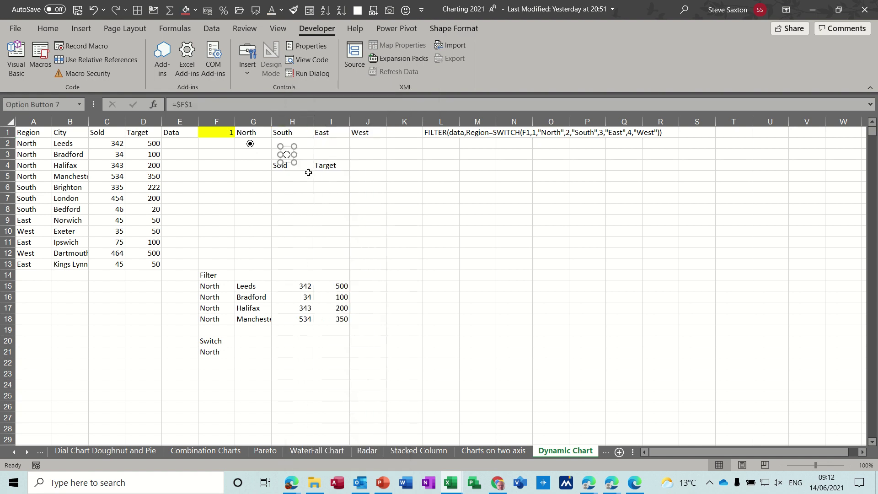
left_click_drag(286, 158, 289, 137)
Step: Paste option button copies into I2 and J2, aligning the East and West buttons
left_click(328, 144)
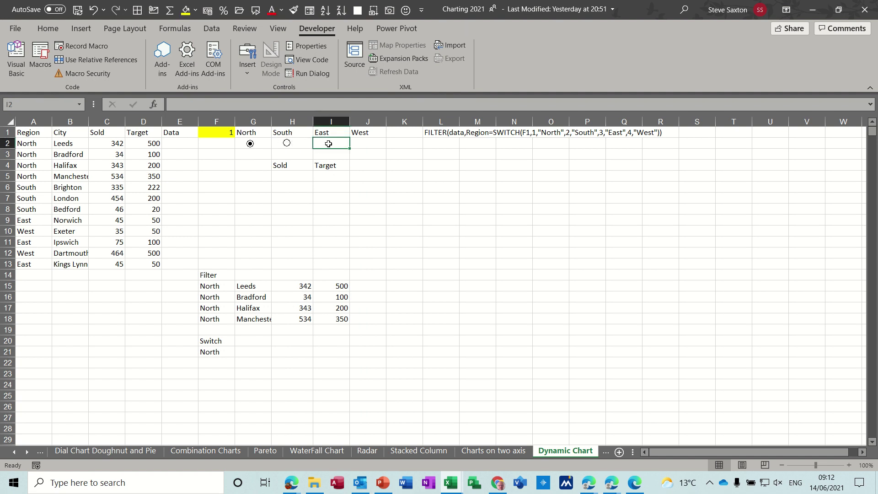
key("ctrl+v")
left_click(370, 142)
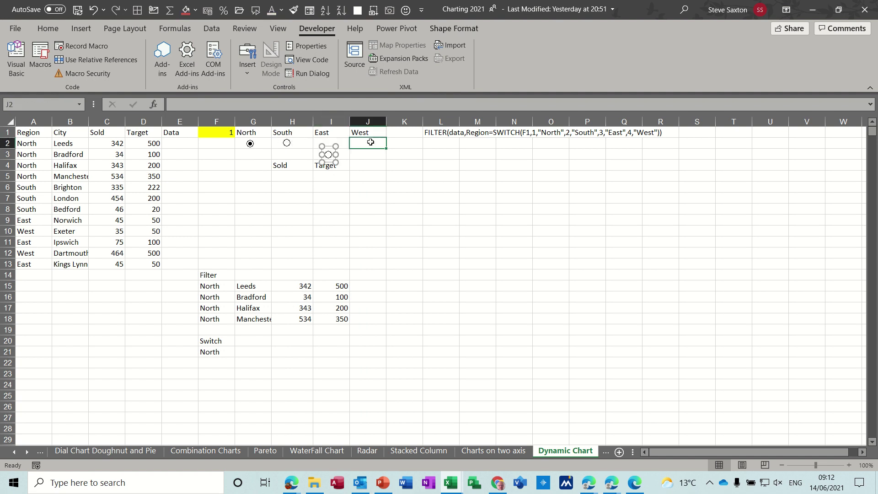
key("ctrl+v")
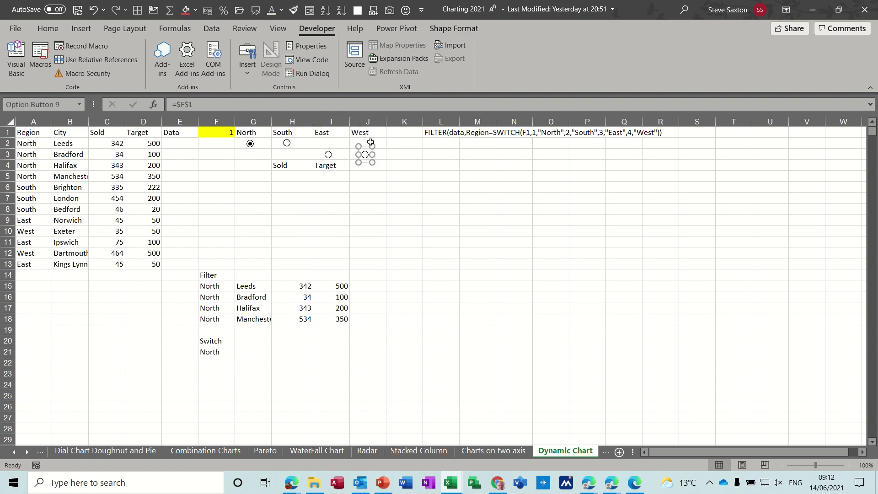
left_click(329, 156)
left_click_drag(363, 153, 359, 141)
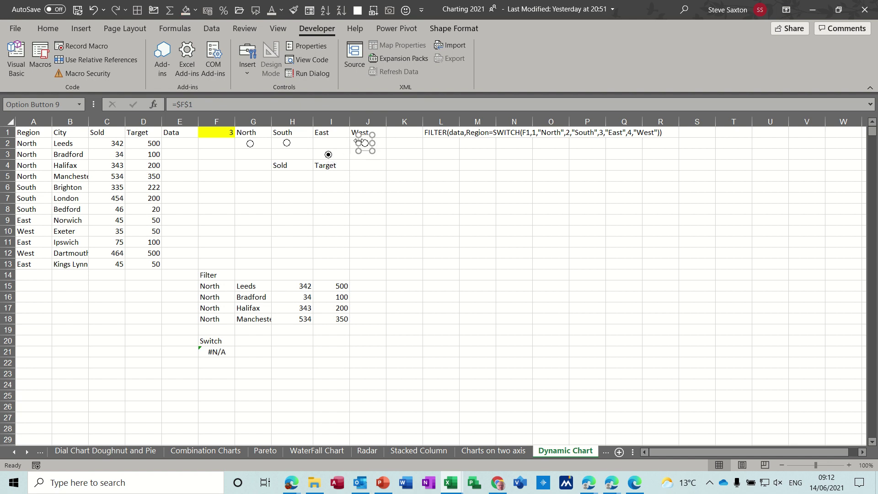
right_click(329, 155)
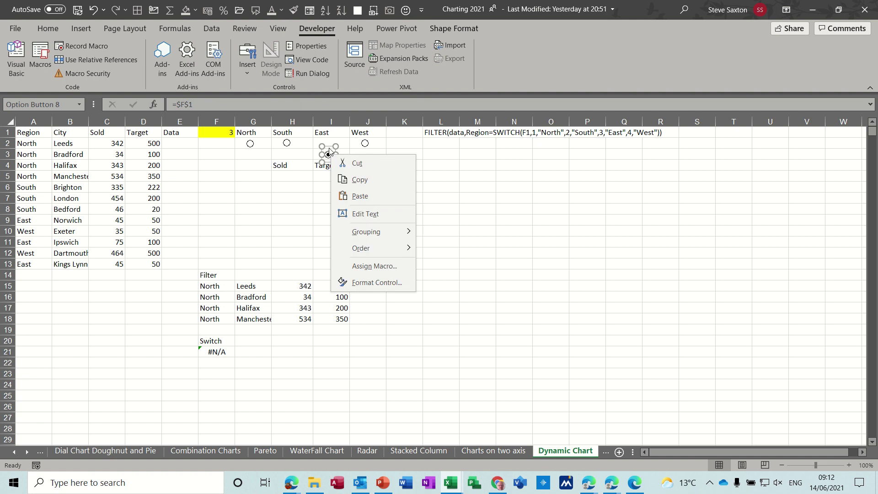
key("Escape")
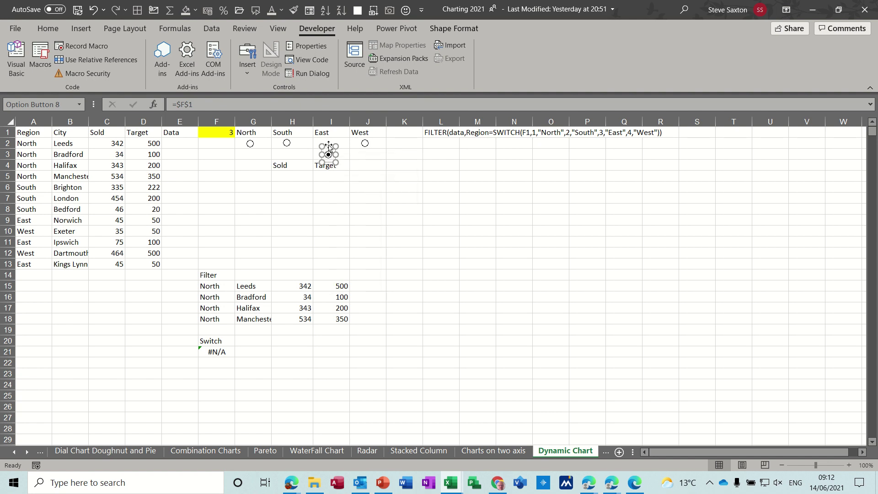
left_click_drag(328, 143, 328, 144)
Step: Test the South, North and West buttons, finishing with North chosen
left_click(287, 145)
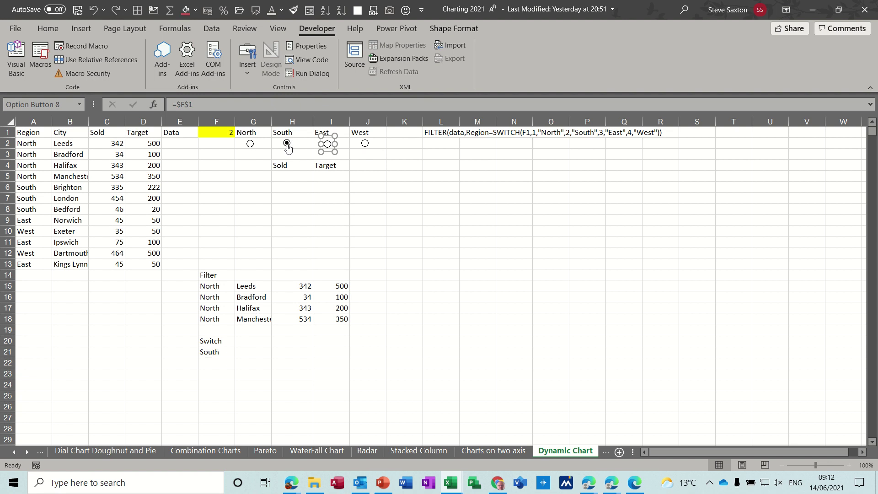
left_click(251, 145)
left_click(365, 144)
left_click(250, 145)
Step: Type =FILTER(data,Region=SWITCH(F1,1,"North",2,"South",3,"East",4,"West")) into F5
left_click(218, 176)
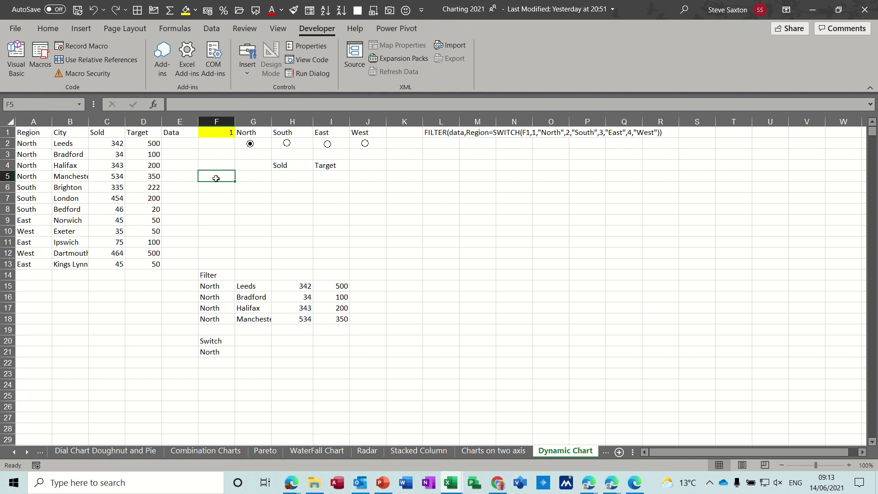
type("=filter")
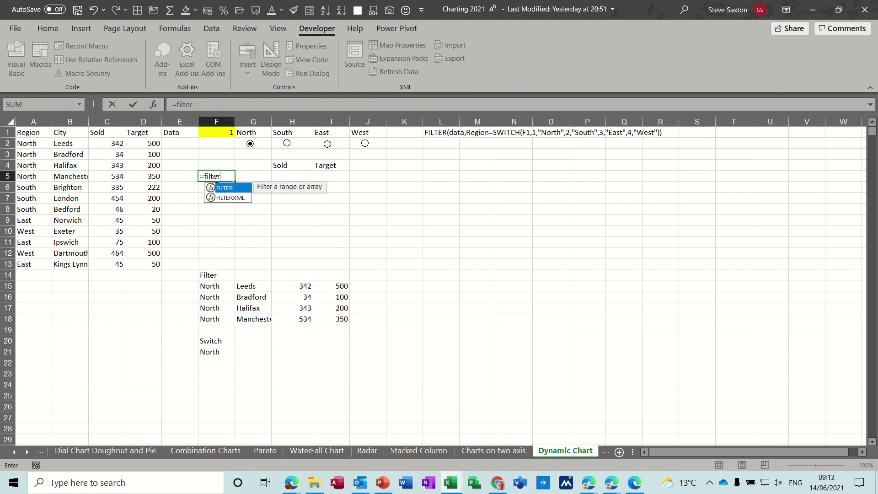
type("(")
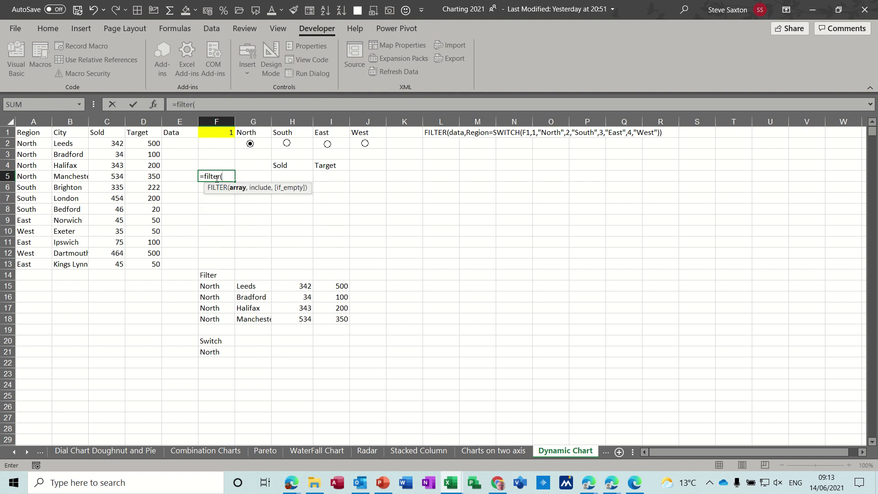
type("data")
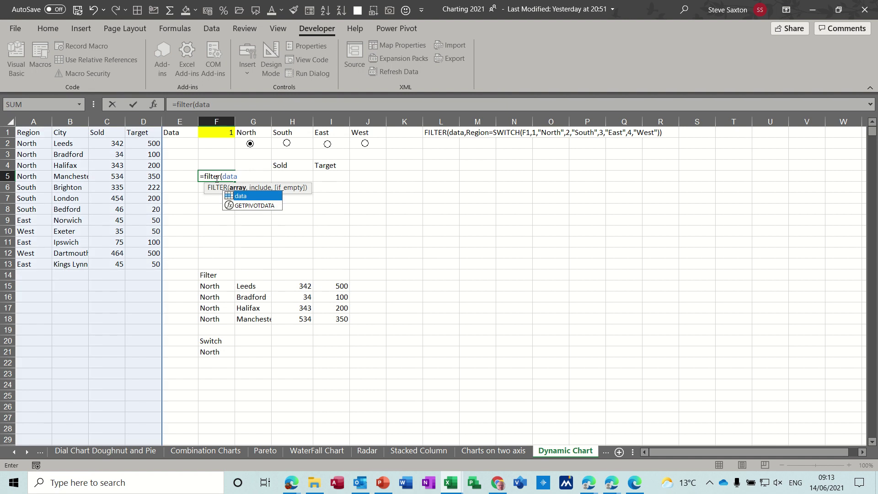
type(",")
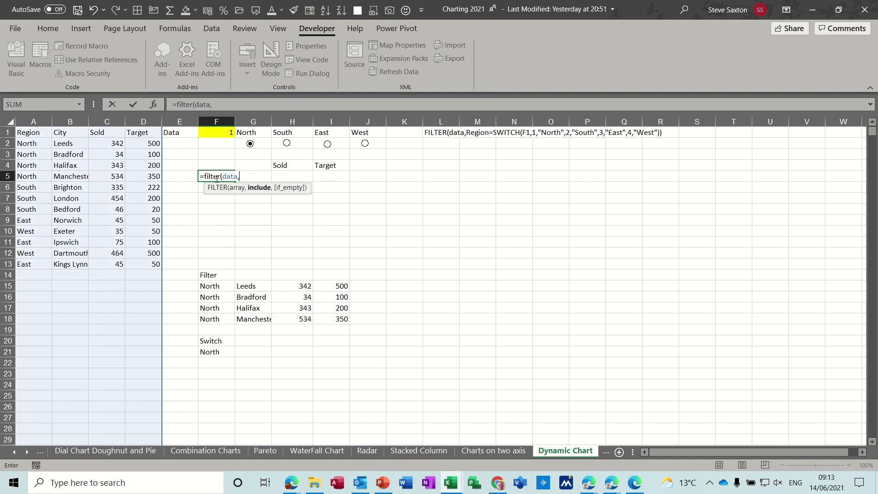
type("region")
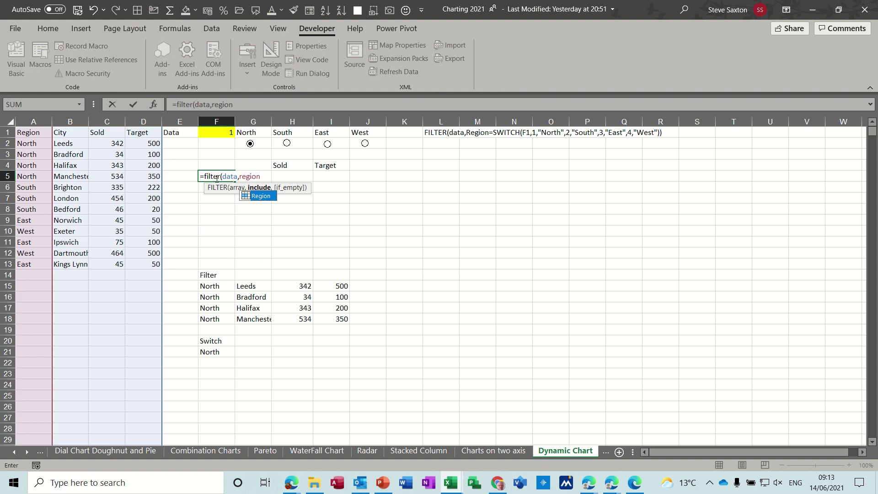
type("=")
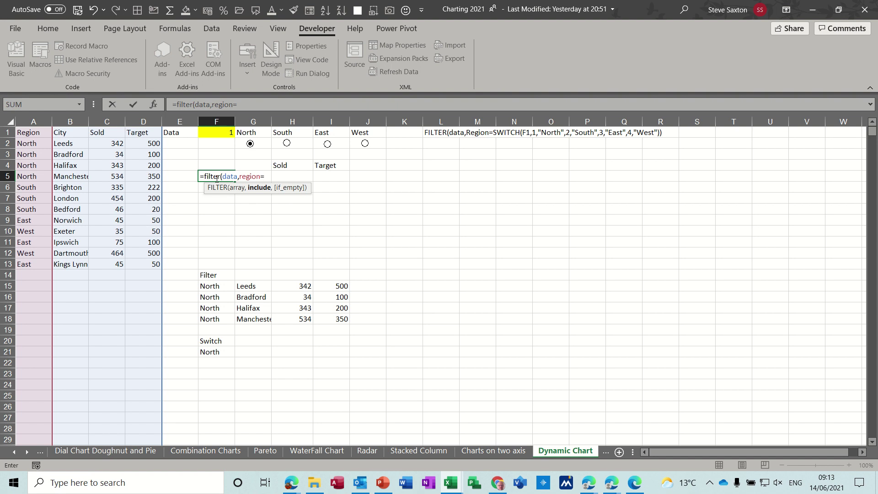
type("swi")
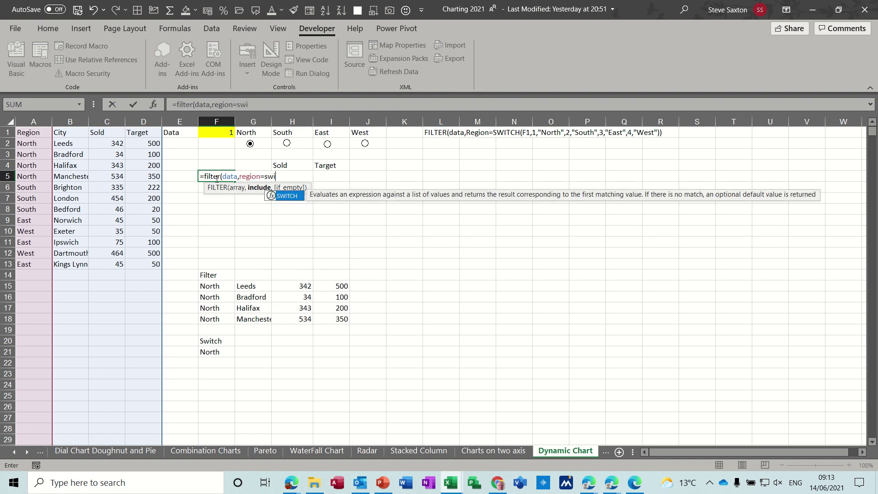
type("tch(")
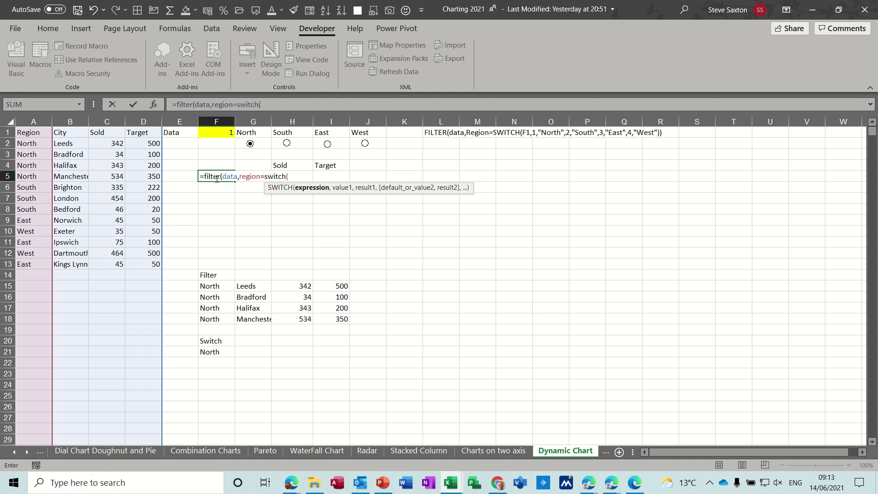
type("f1,")
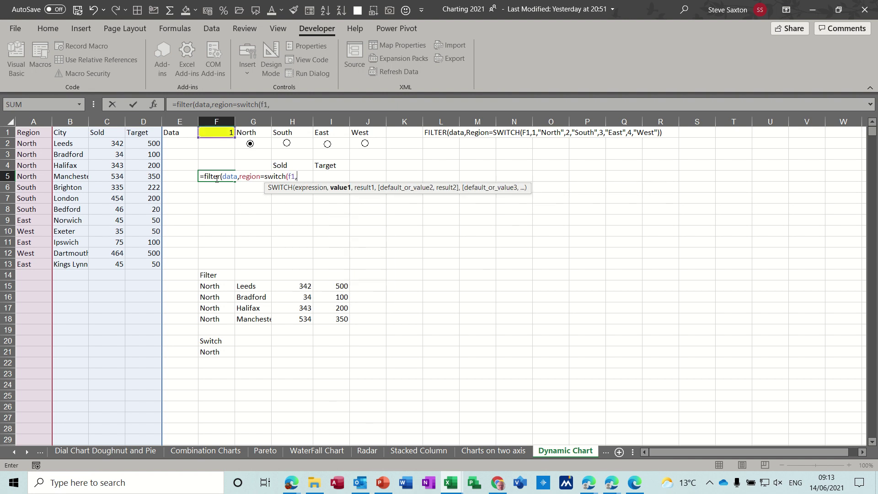
type("1,")
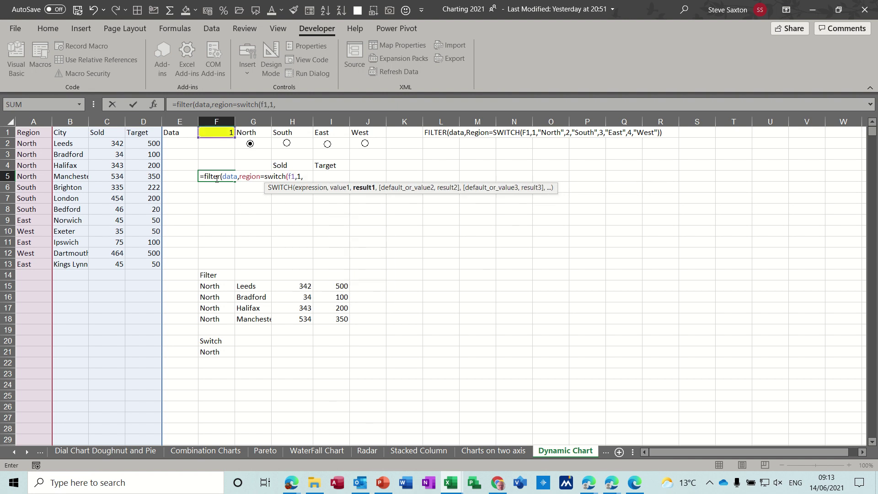
type("\"North\",")
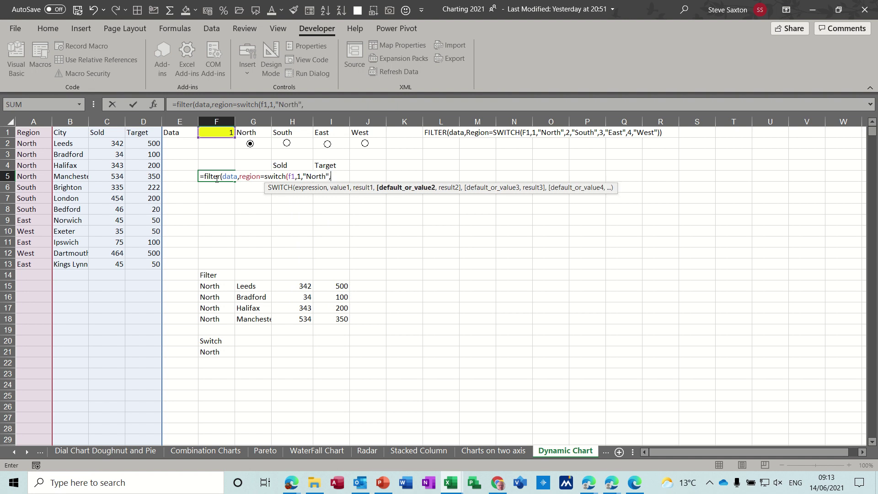
type("2,\"South")
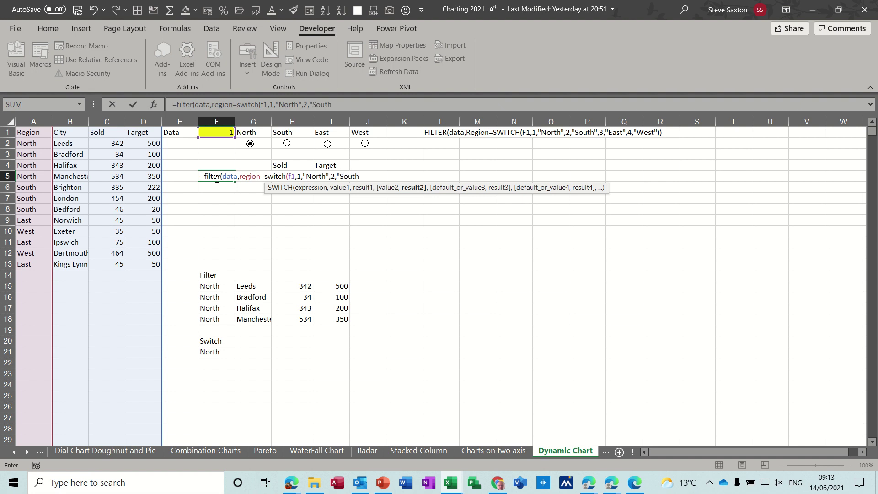
type("\",")
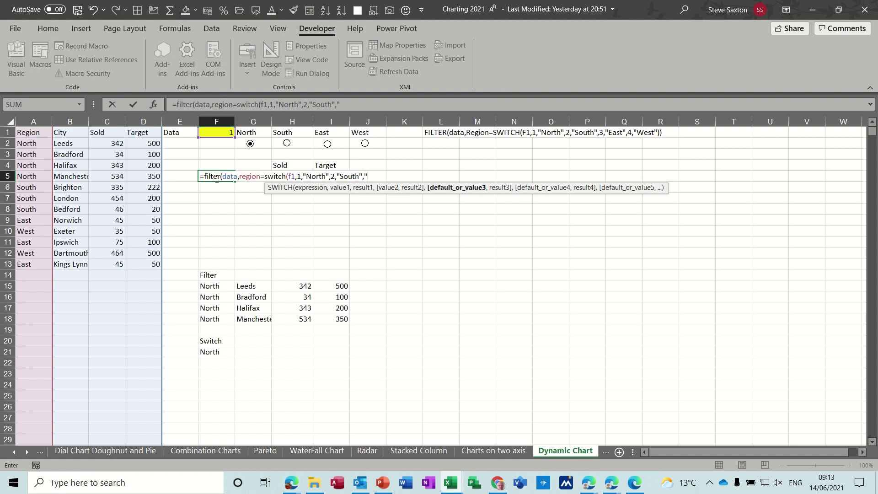
type("3,")
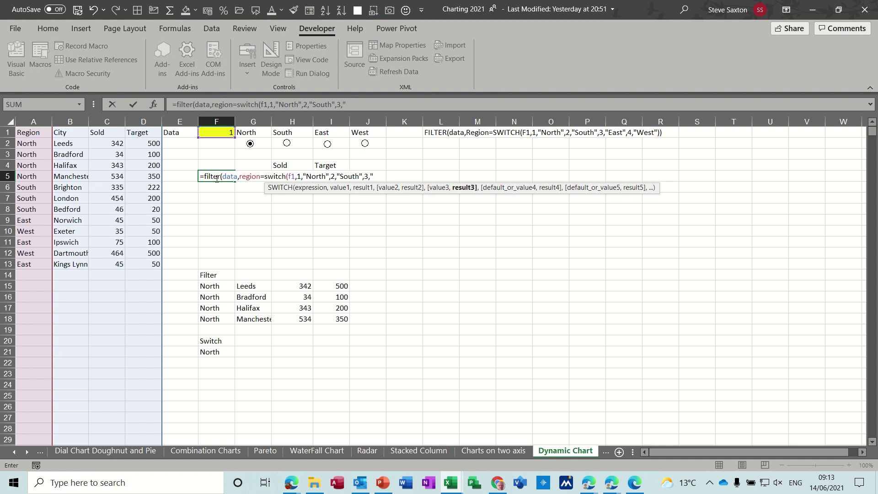
type("\"East\",")
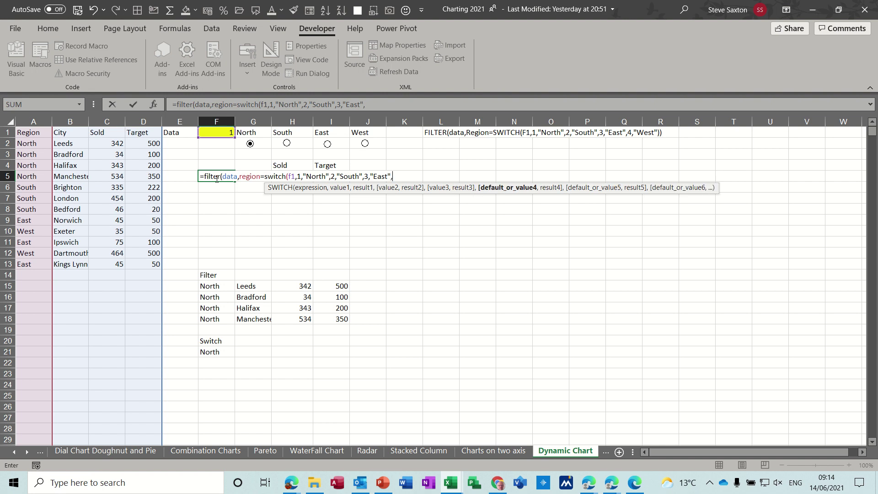
type("4,\"")
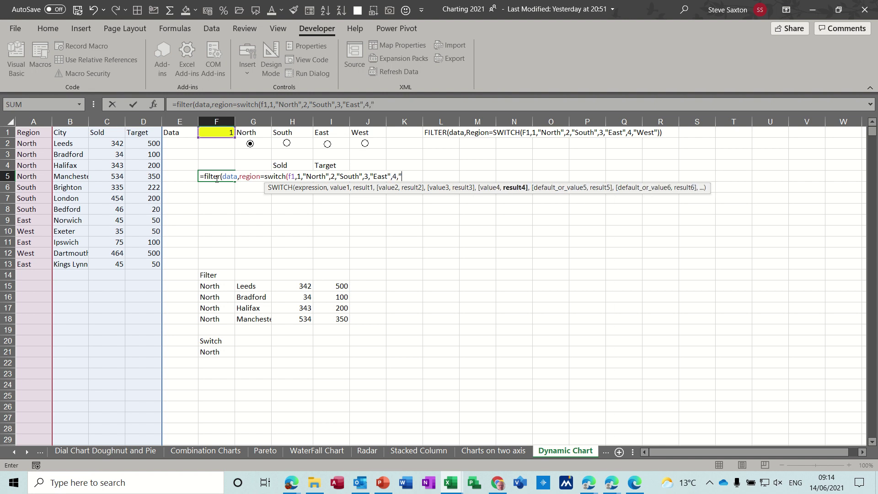
type("West\")")
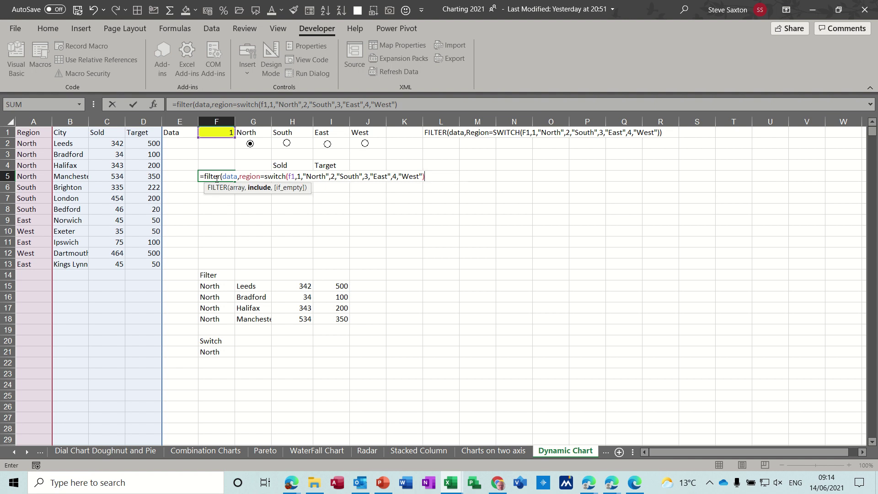
type(")")
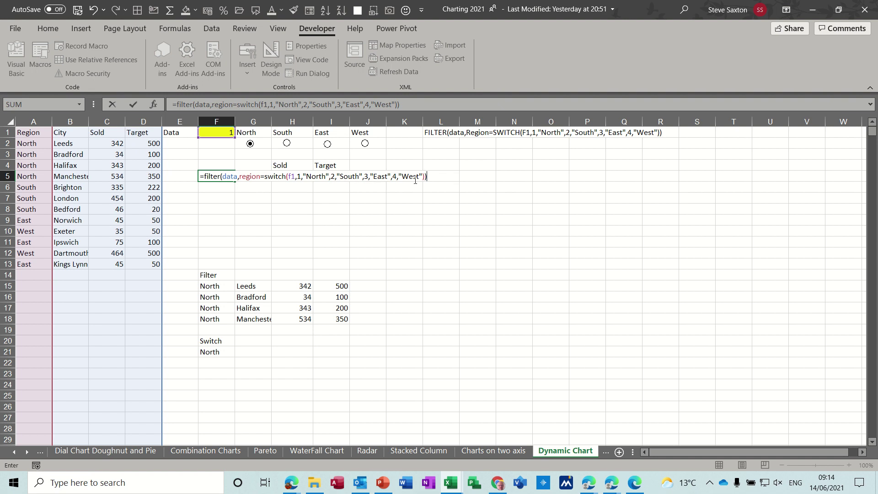
Step: Commit the FILTER+SWITCH formula in F5 so it spills the four North rows
left_click(133, 104)
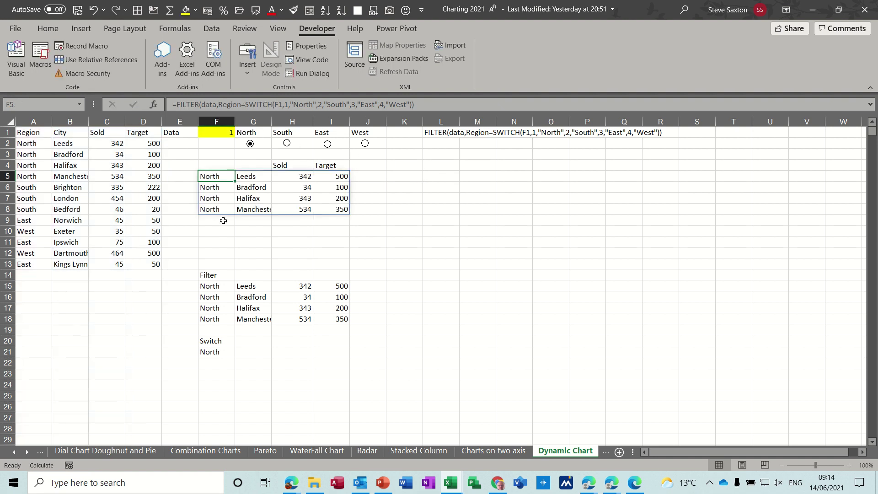
Step: Check the spill with South, West, then North, and select the North rows F5:I8
left_click(286, 144)
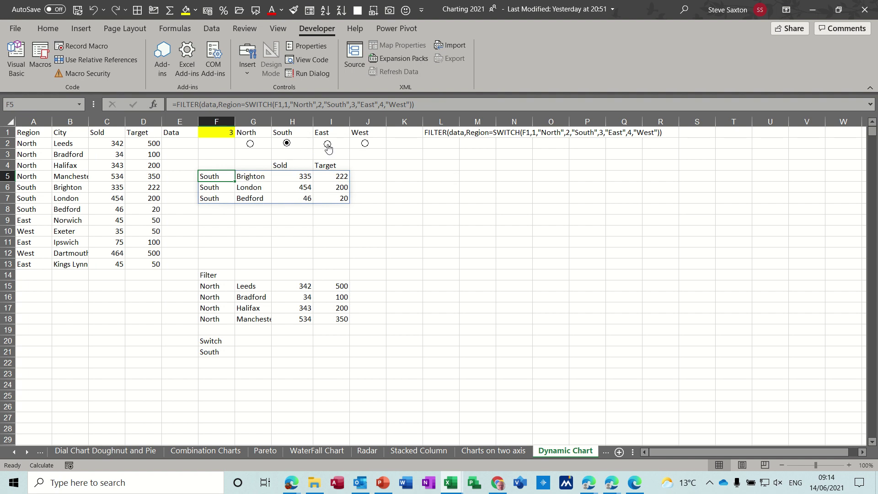
left_click(365, 144)
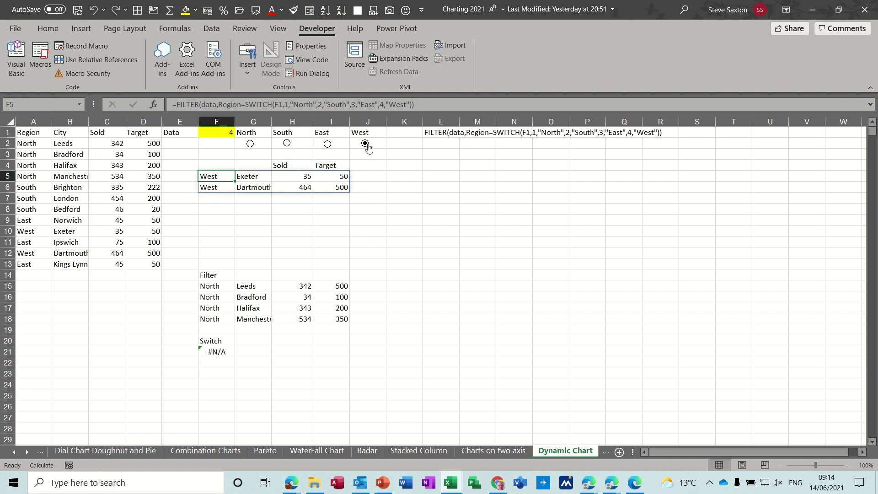
left_click(250, 143)
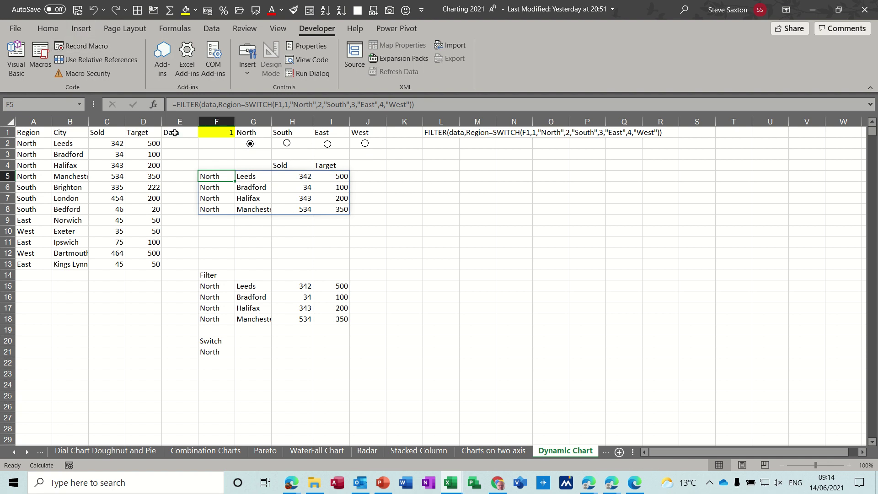
left_click_drag(207, 177, 324, 209)
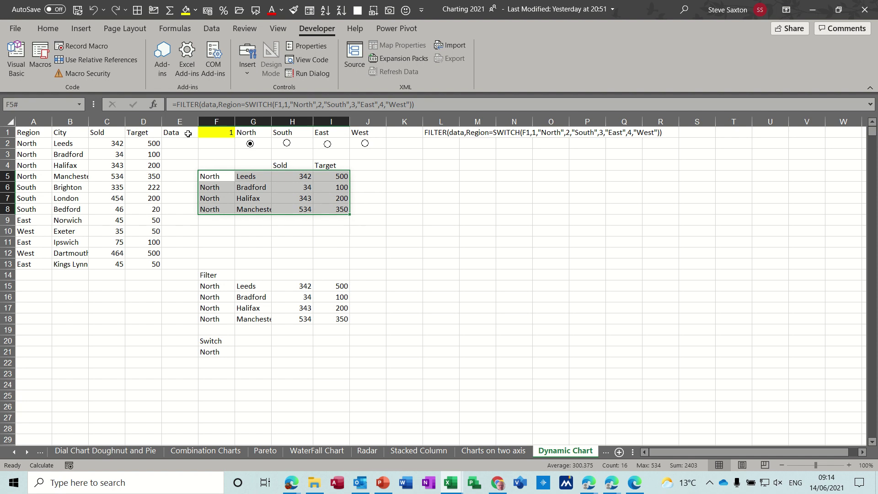
Step: Insert a clustered bar chart of the rows, move it beside the table, and delete its title
left_click(83, 28)
left_click(409, 45)
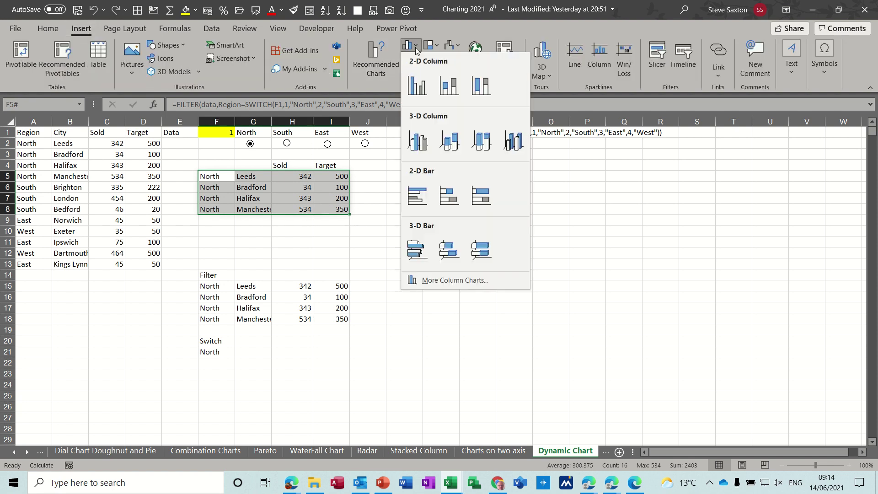
left_click(422, 198)
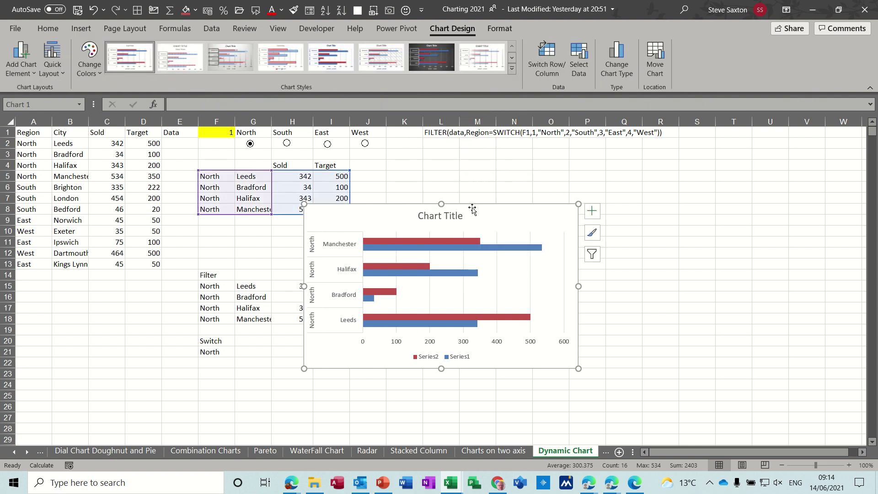
left_click_drag(473, 207, 530, 169)
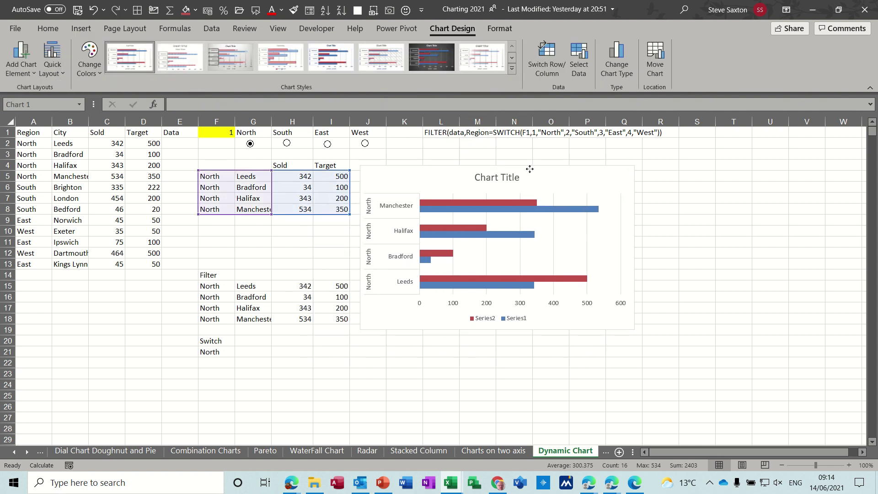
left_click(507, 179)
key("Delete")
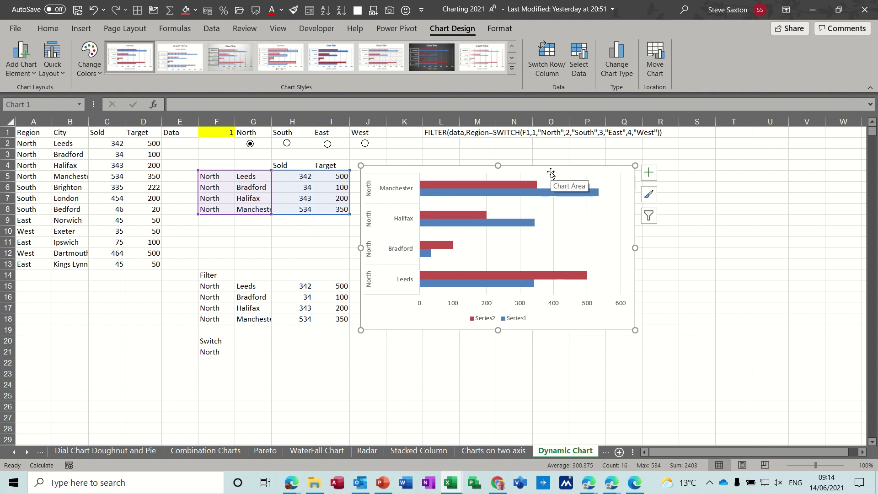
Step: Set the chart area to No fill and No line
double_click(551, 173)
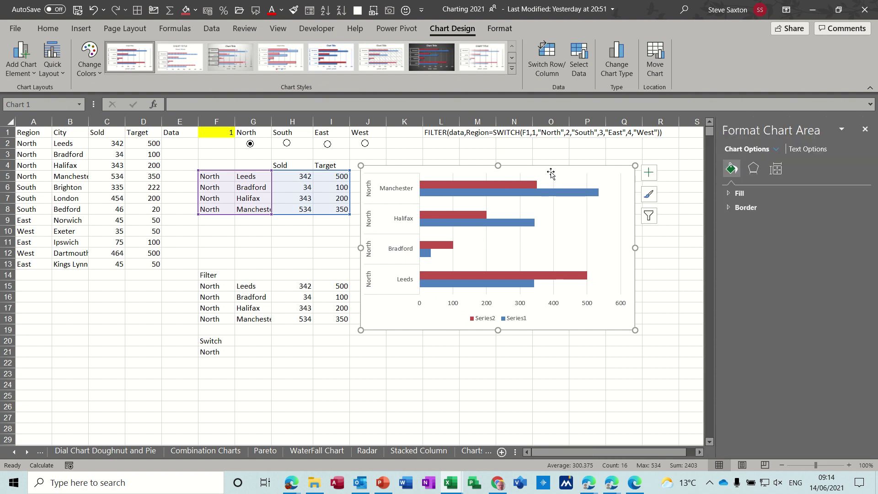
left_click(728, 193)
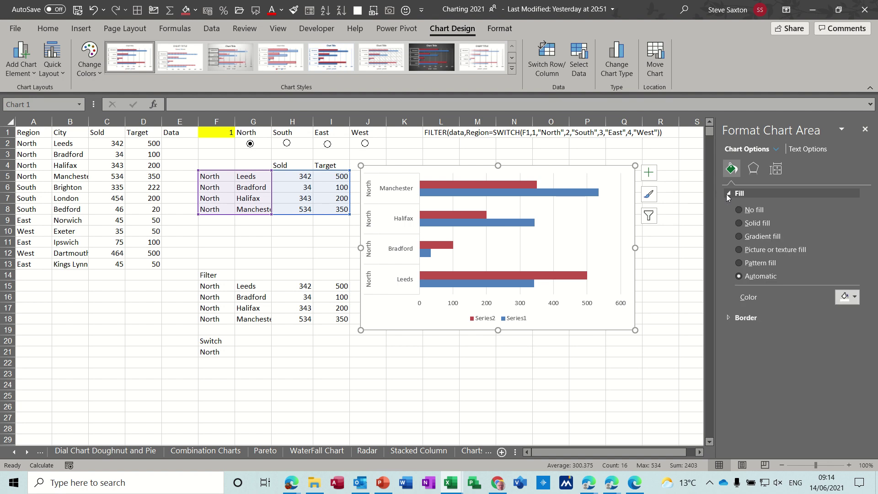
left_click(740, 210)
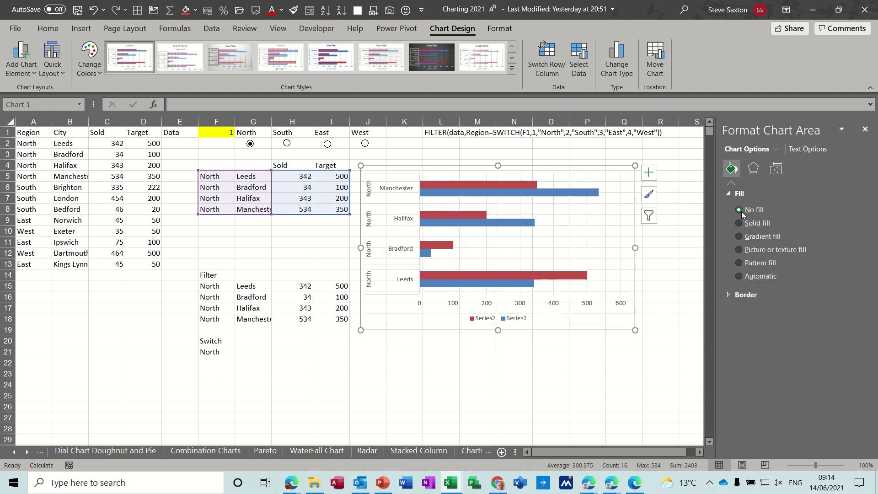
left_click(729, 295)
left_click(740, 312)
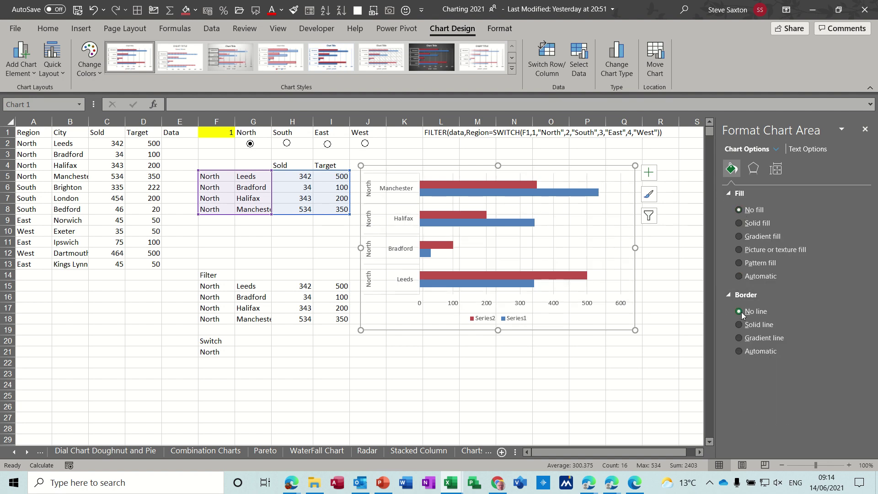
left_click(668, 256)
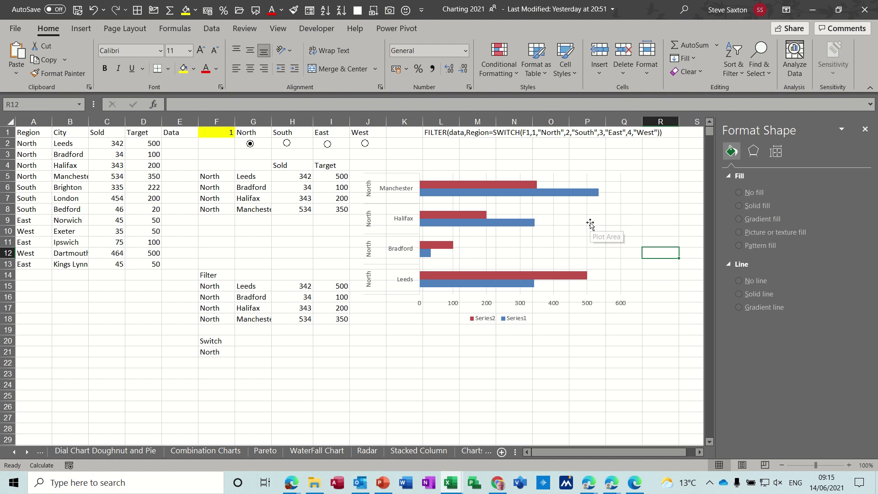
Step: With East showing, set the city axis to Categories in reverse order and delete the legend
left_click(328, 145)
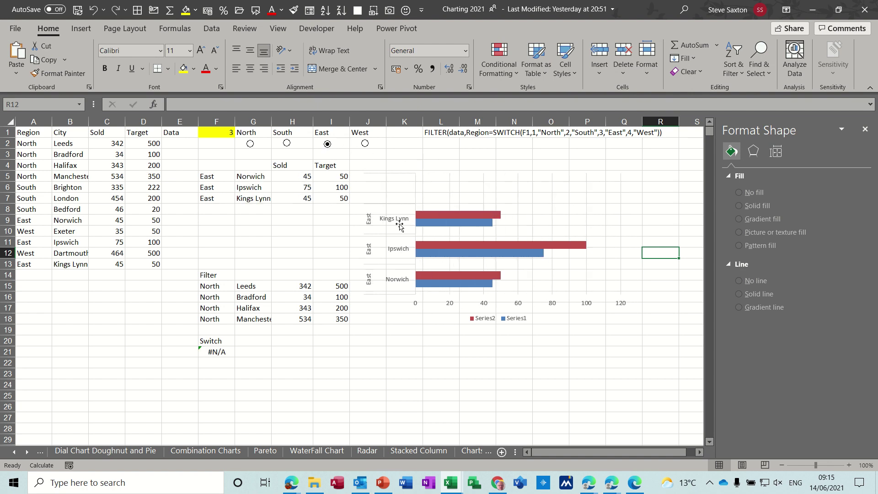
left_click(371, 227)
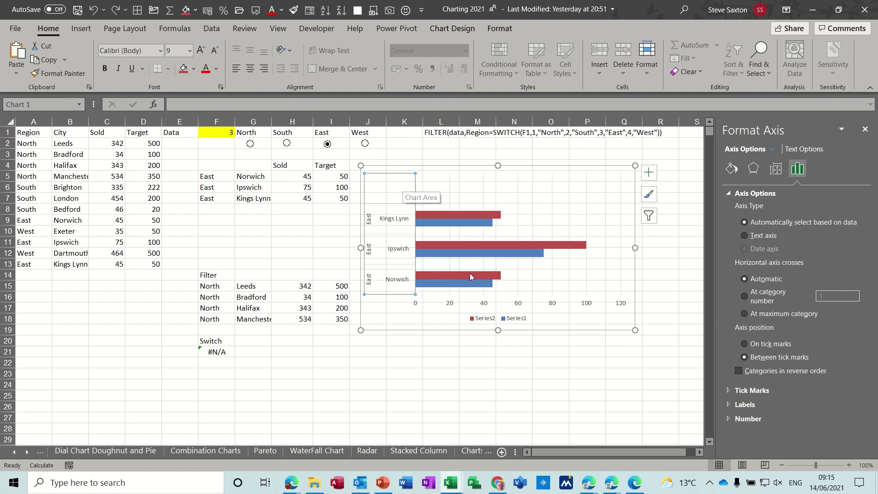
left_click(739, 372)
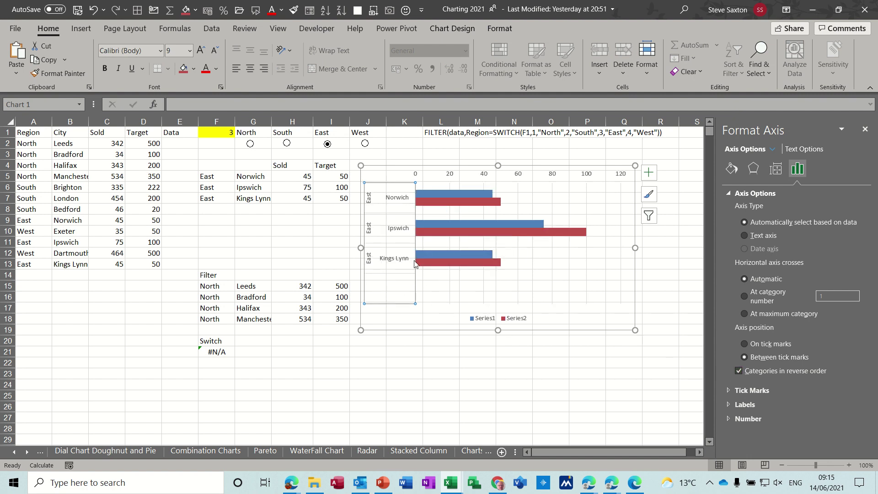
left_click(495, 321)
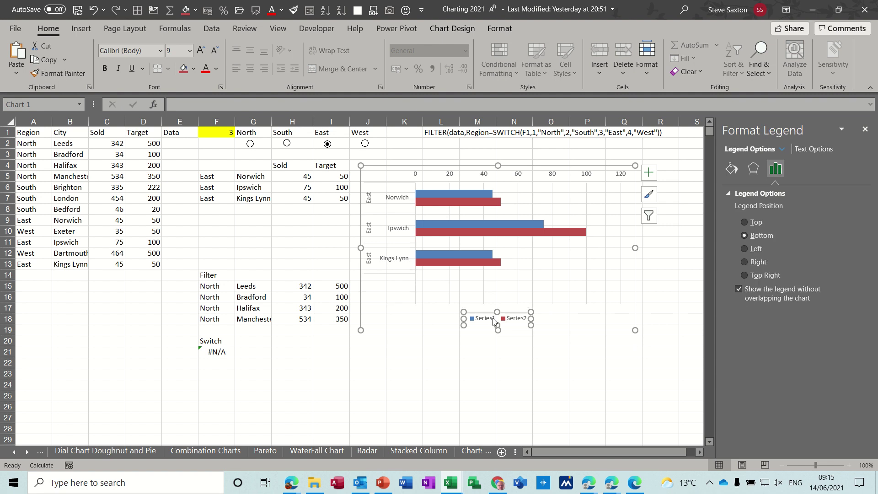
key("Delete")
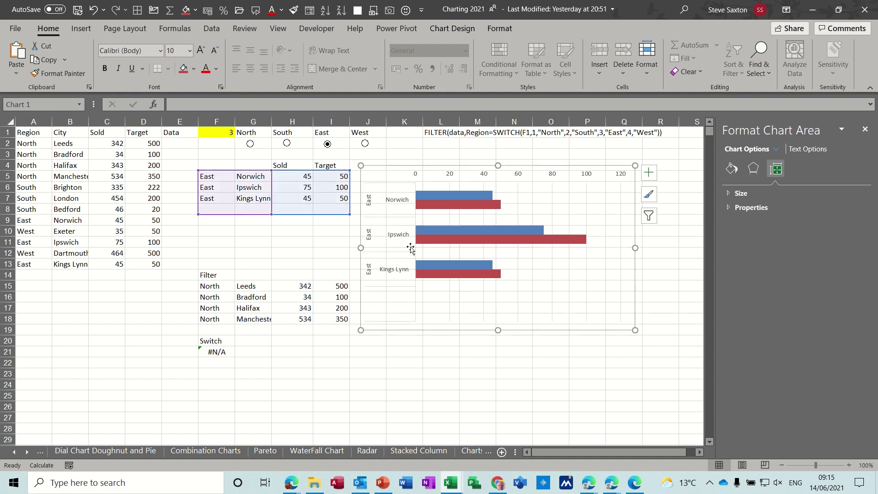
Step: Switch the chart through West, East and South, ending on North
left_click(365, 143)
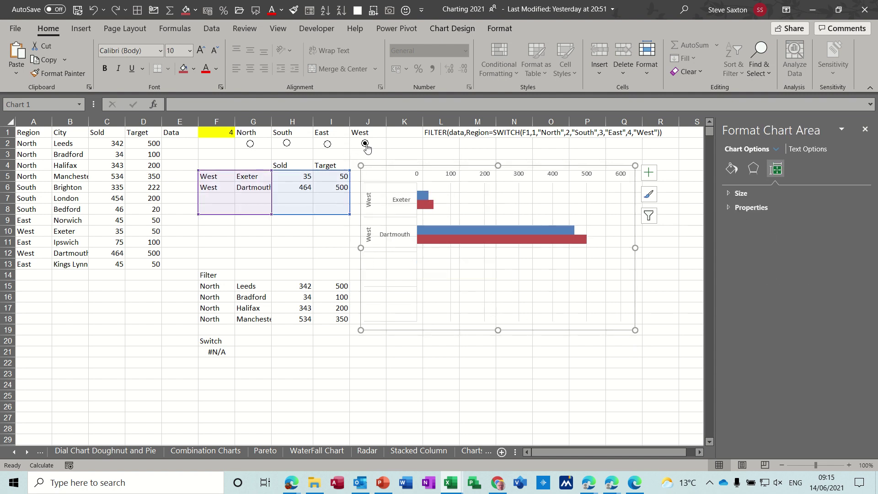
left_click(328, 144)
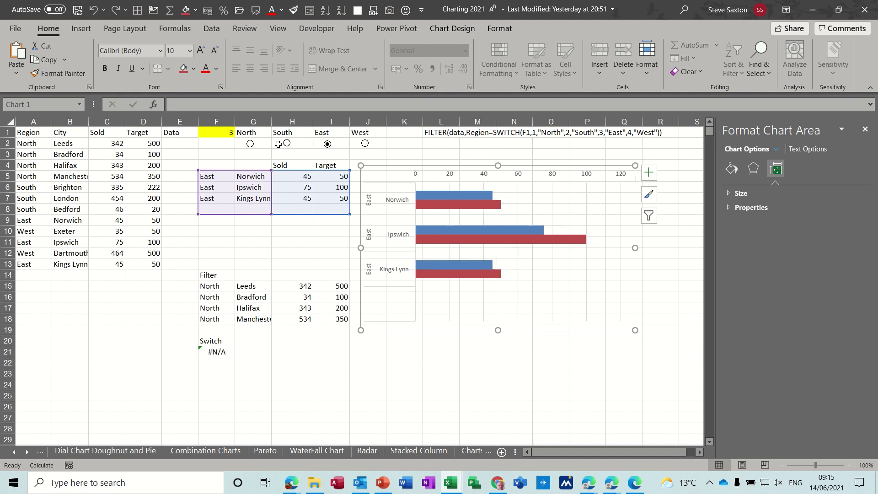
left_click(336, 230)
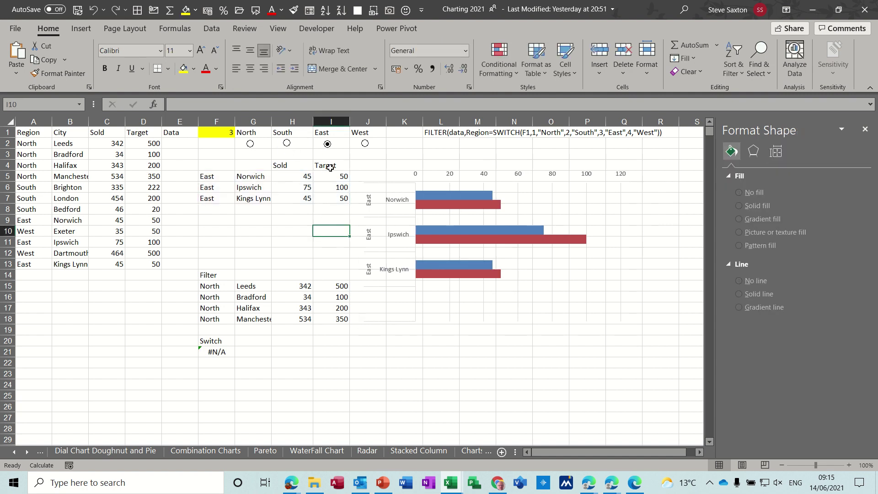
left_click(287, 144)
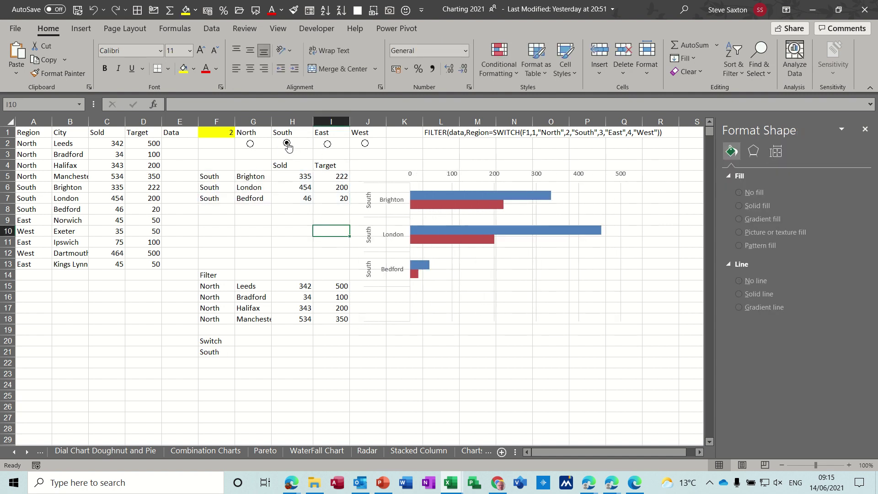
left_click(250, 144)
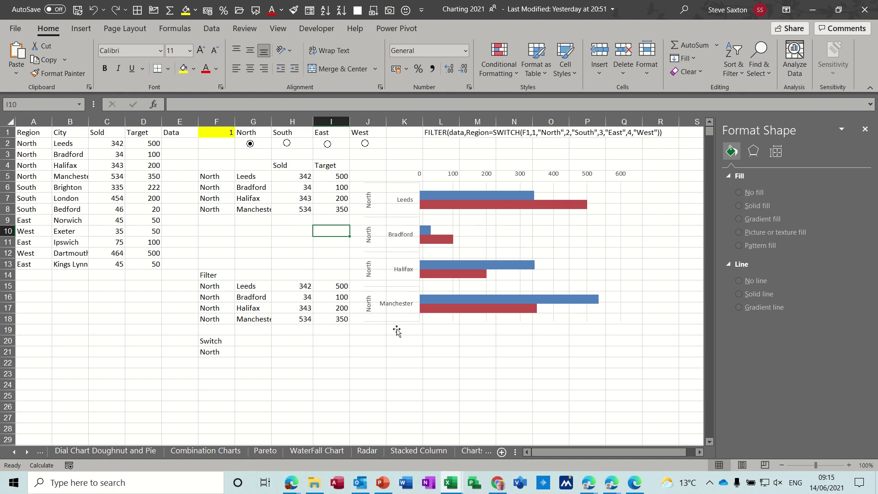
Step: Inspect the FILTER formula in F5, the City and Sold source columns, and the spilled results
left_click(216, 179)
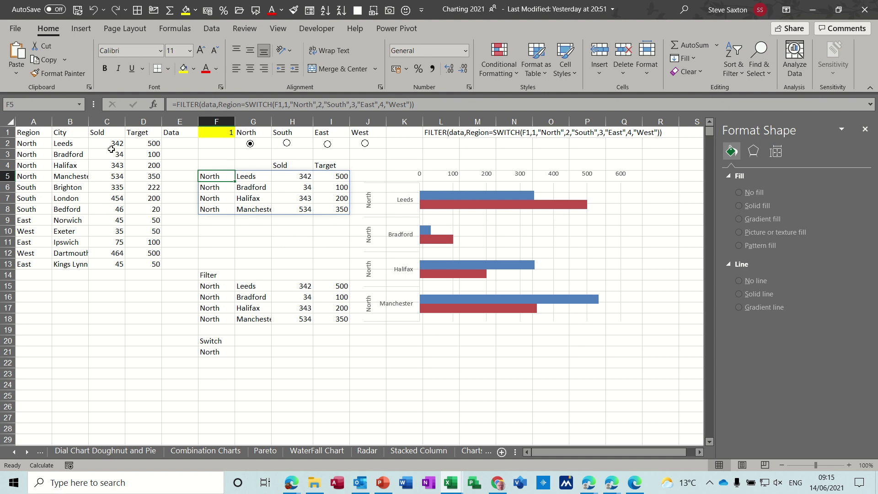
left_click(109, 121)
left_click_drag(109, 121, 68, 120)
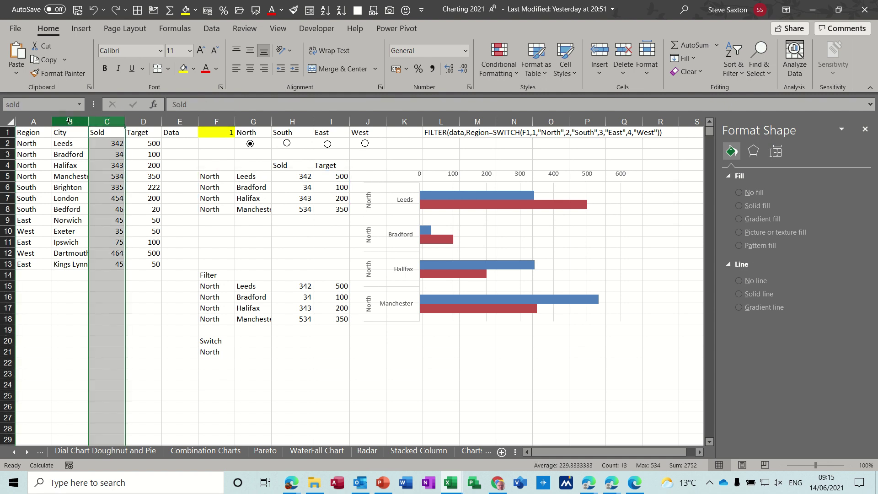
left_click(68, 120)
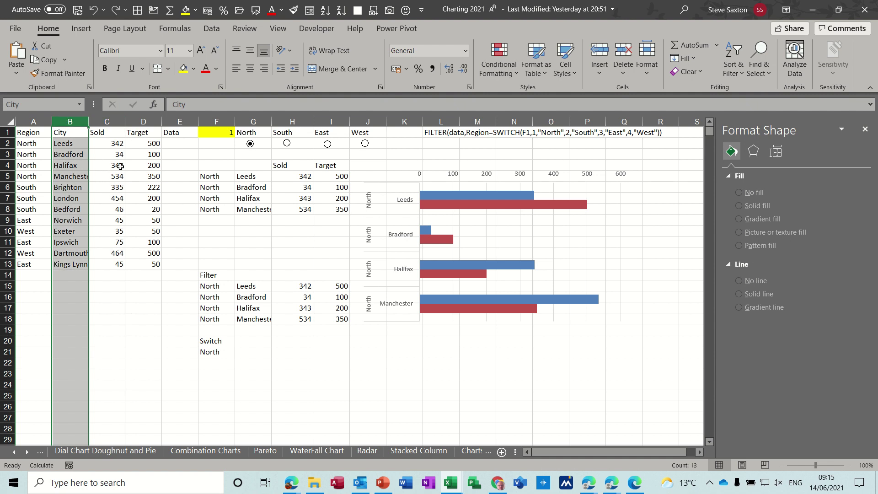
left_click(147, 166)
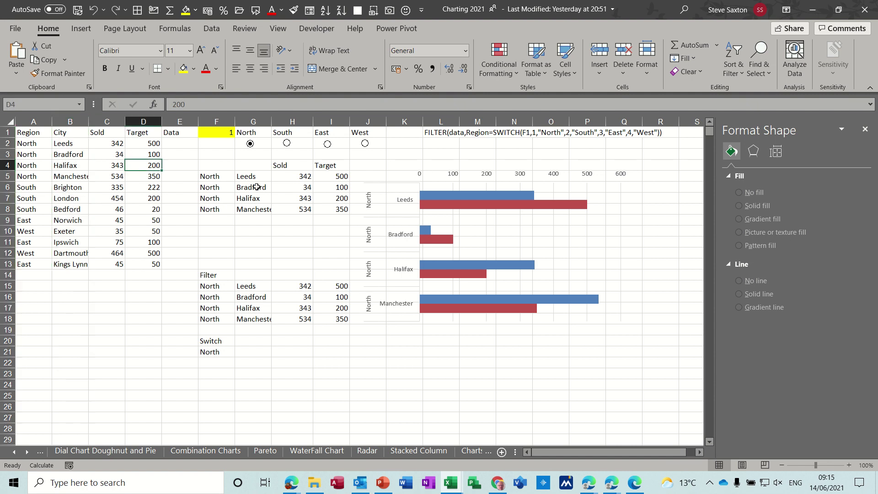
left_click(266, 198)
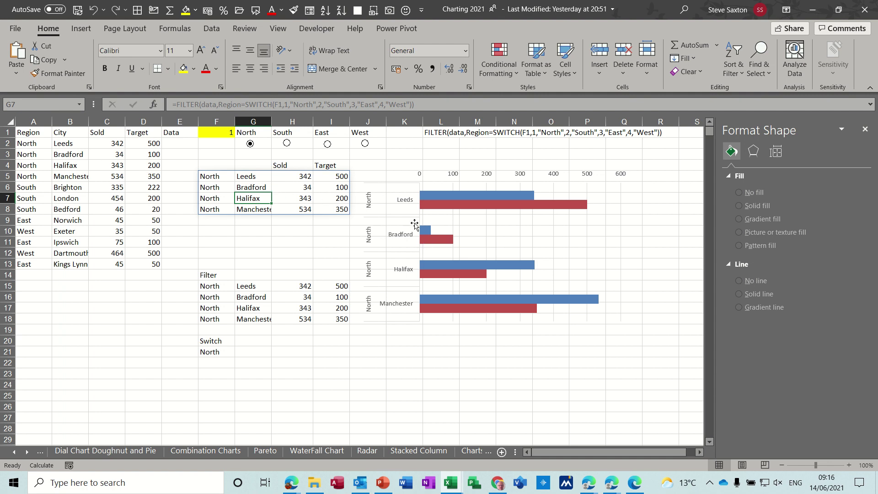
Step: Add data labels to the blue Sold bars showing Category Name only, without values or series name
right_click(499, 198)
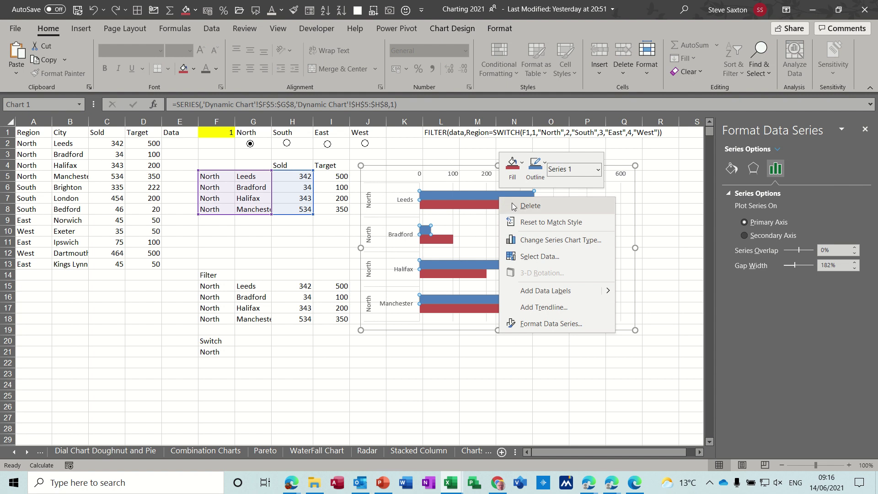
left_click(540, 291)
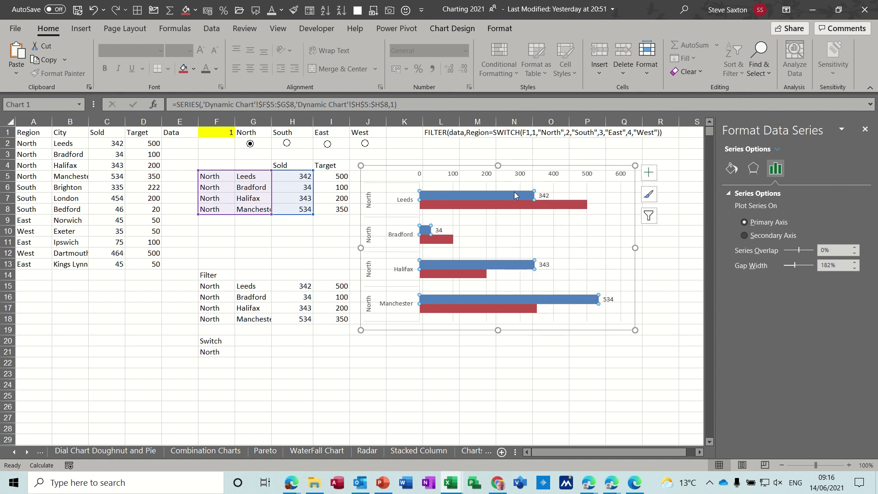
right_click(514, 191)
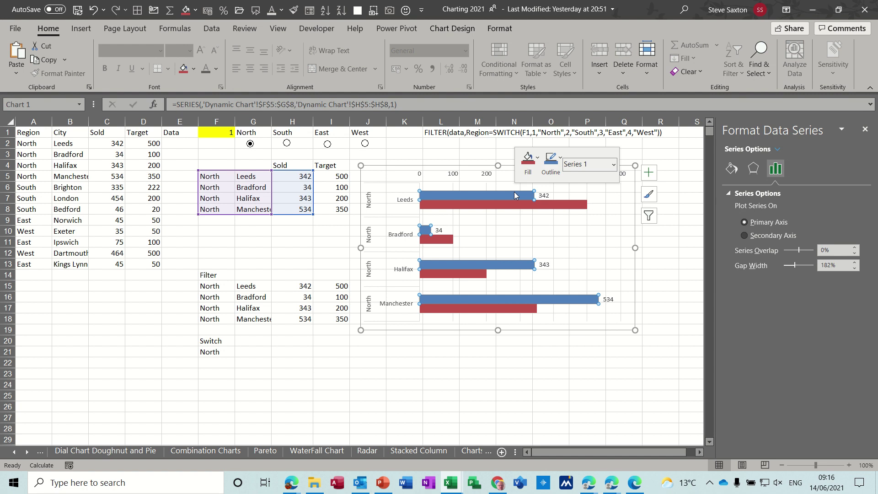
left_click(543, 302)
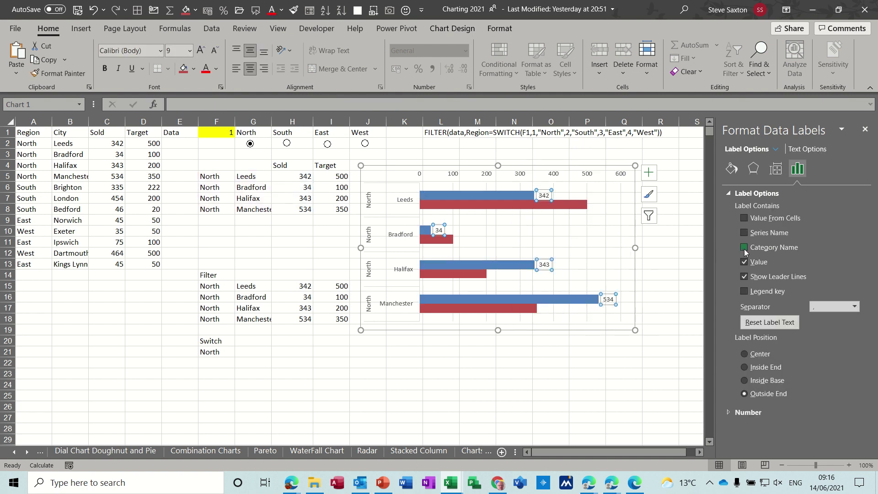
left_click(744, 248)
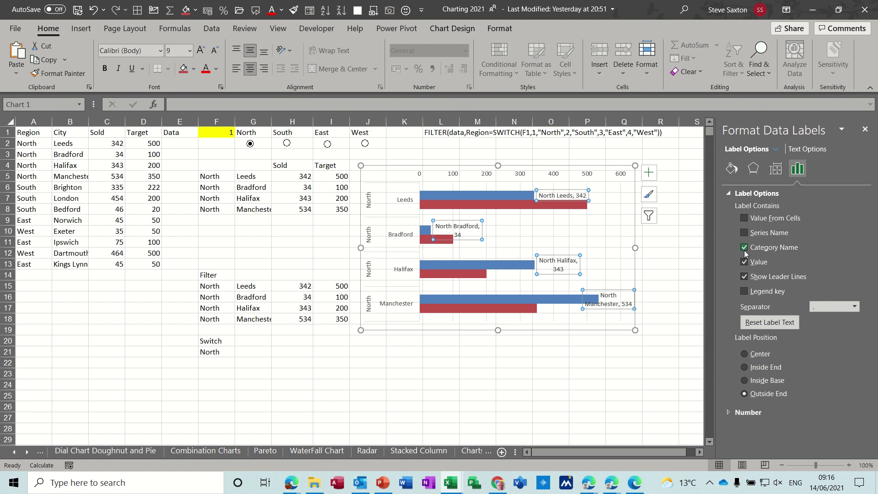
left_click(744, 262)
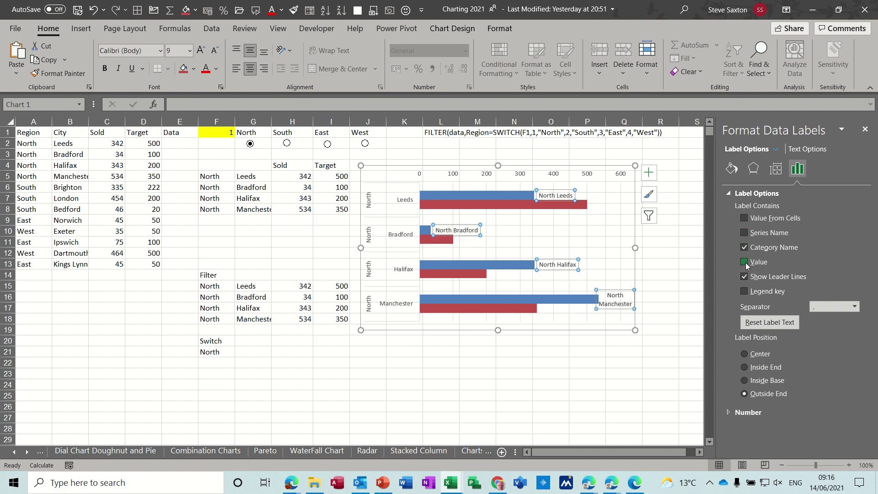
left_click(745, 233)
left_click(744, 233)
left_click(416, 153)
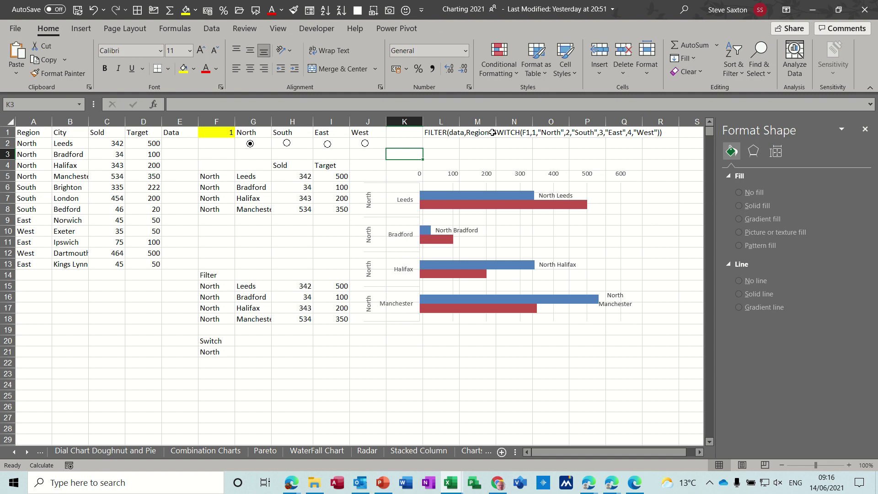
left_click(287, 143)
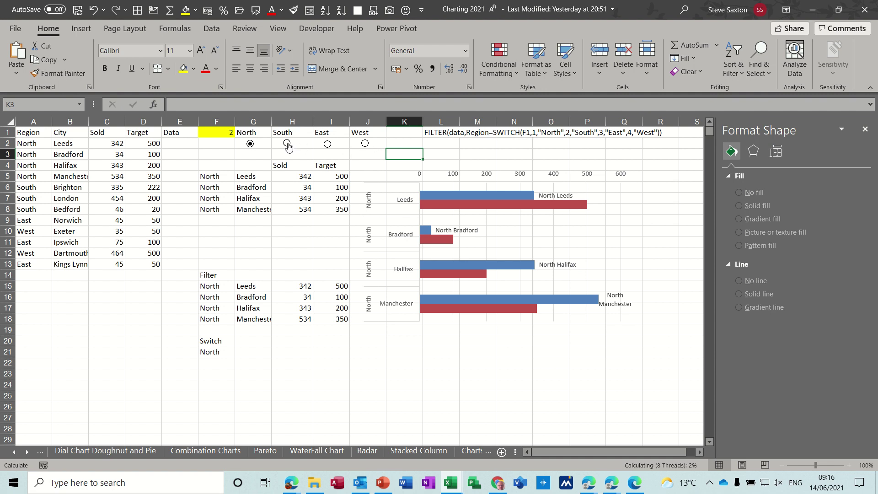
left_click(326, 145)
left_click(365, 144)
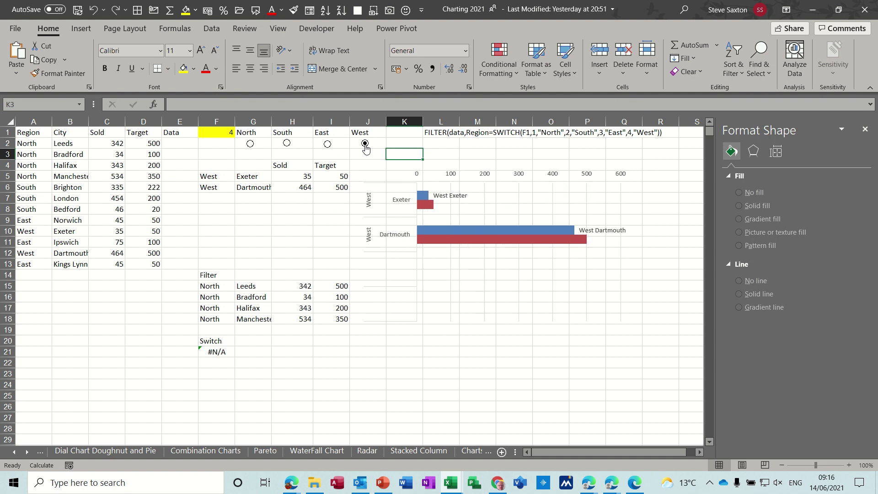
left_click(250, 144)
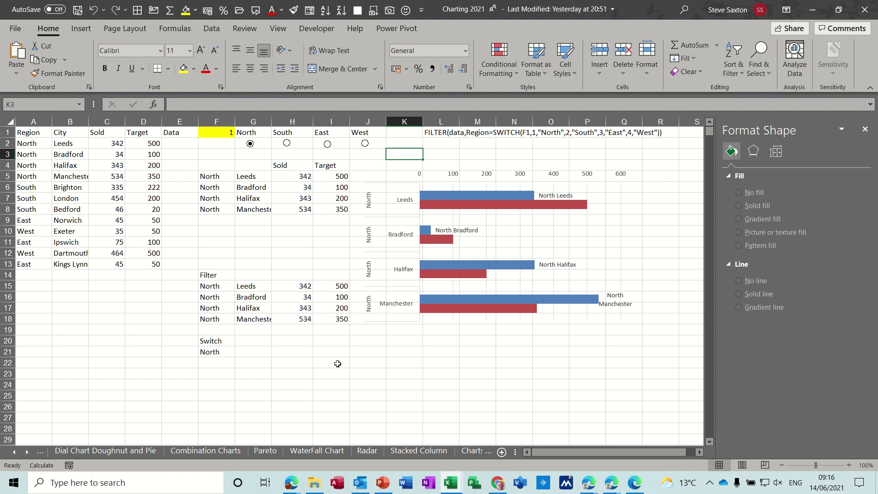